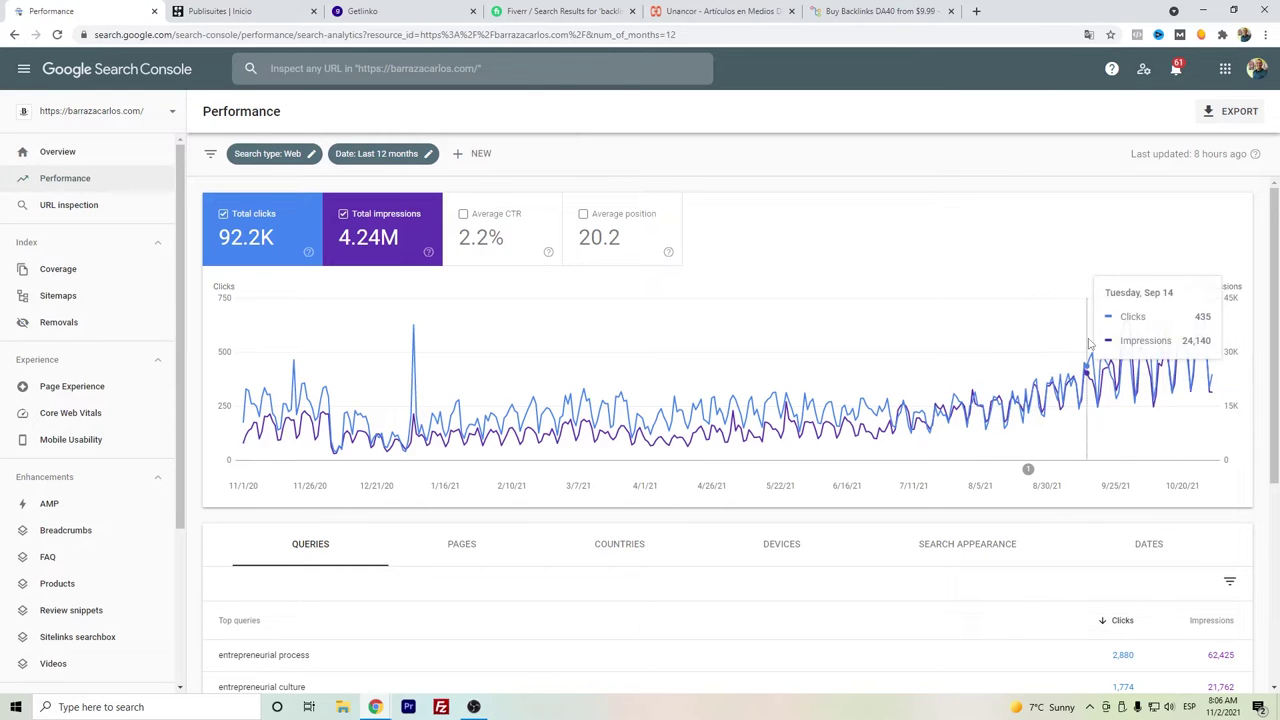
# Open Publisuites' Websites & Blogs catalogue of 6877 sites and check the DA and DR metric labels.
pyautogui.click(185, 8)
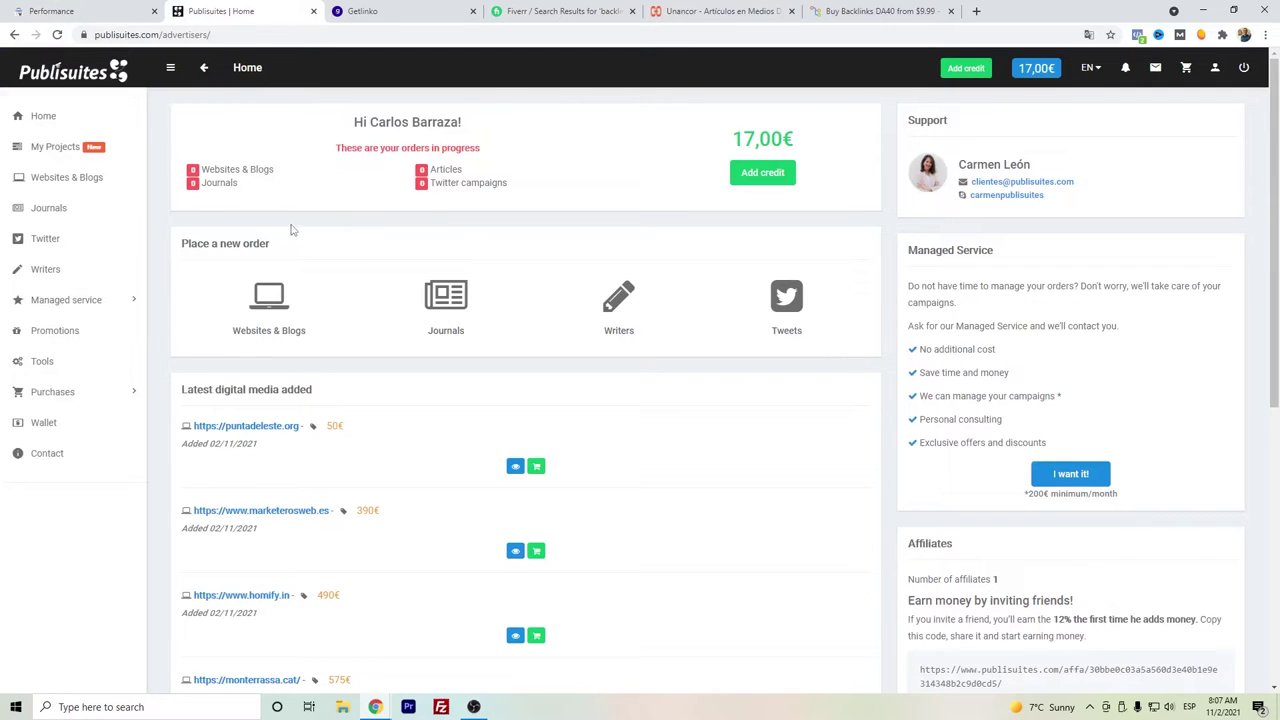
pyautogui.click(121, 185)
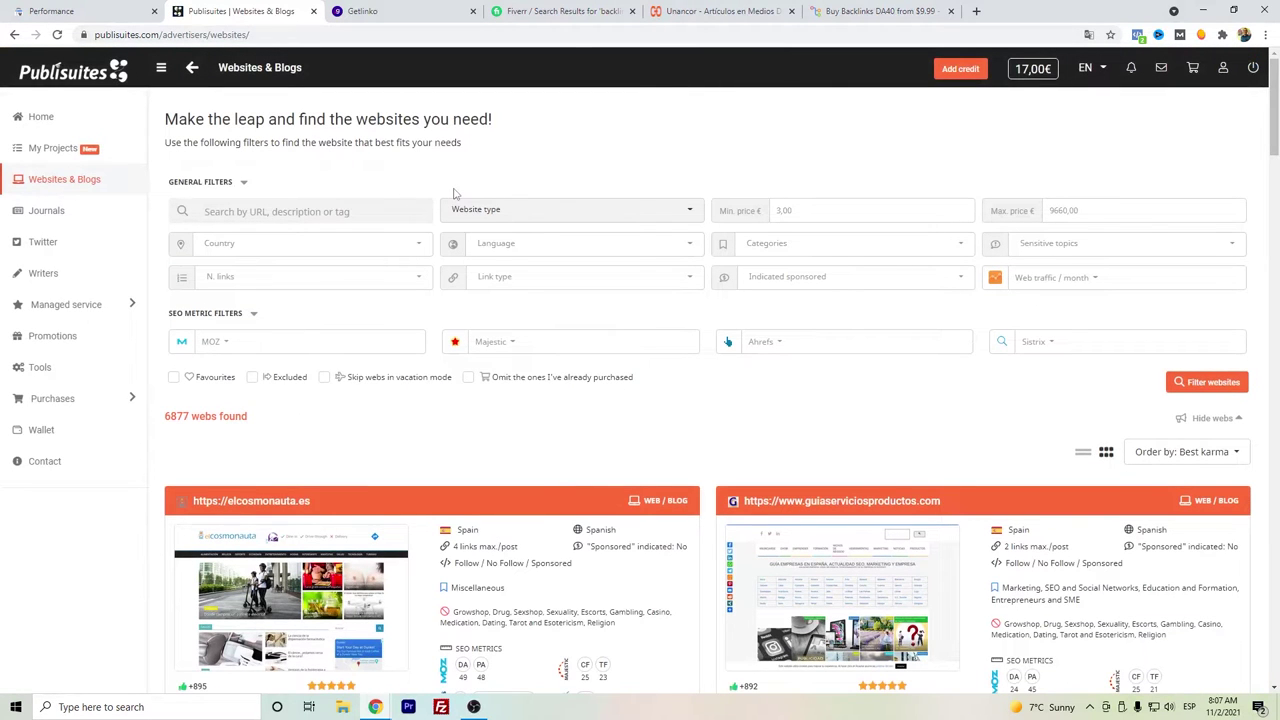
pyautogui.scroll(-1, 495, 538)
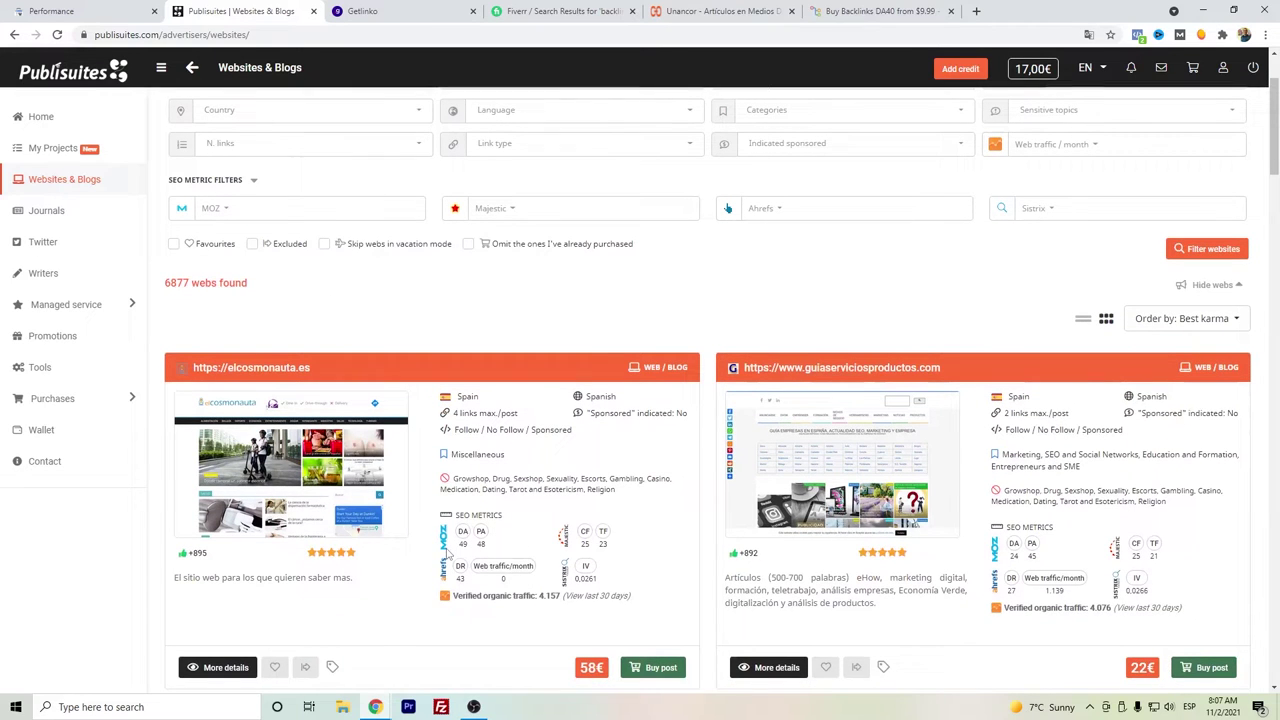
pyautogui.moveTo(474, 538)
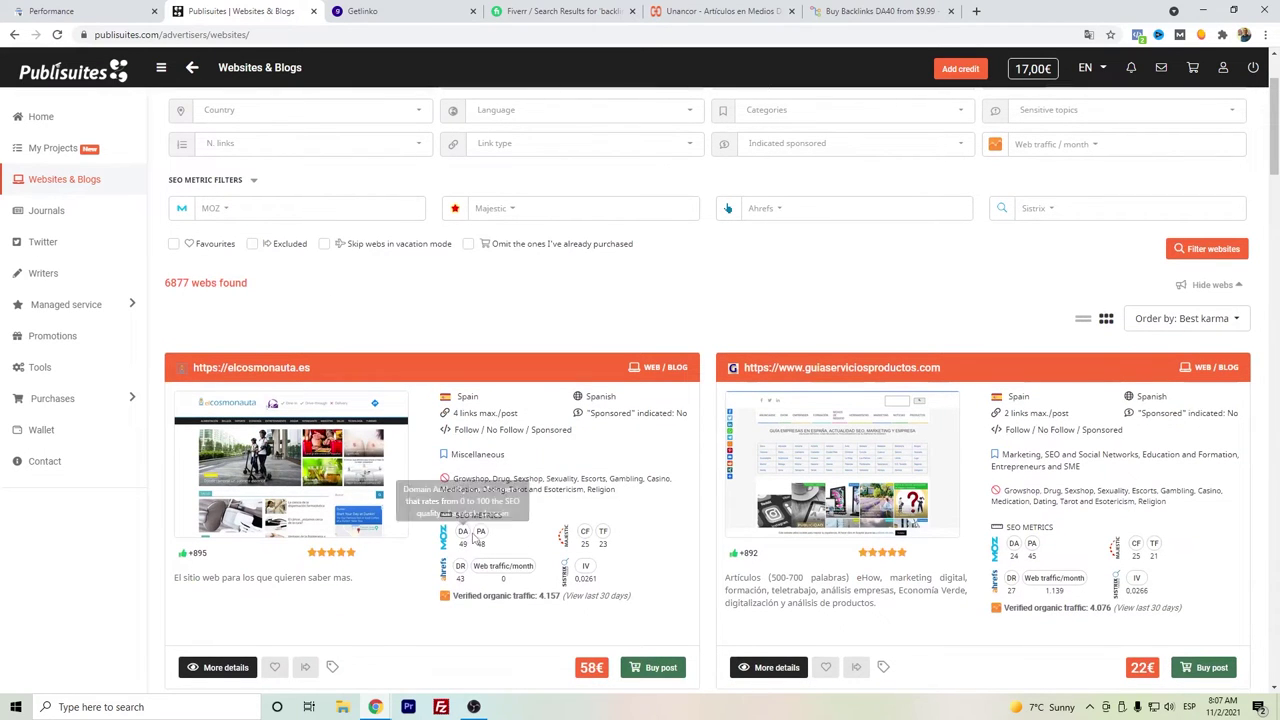
pyautogui.moveTo(462, 568)
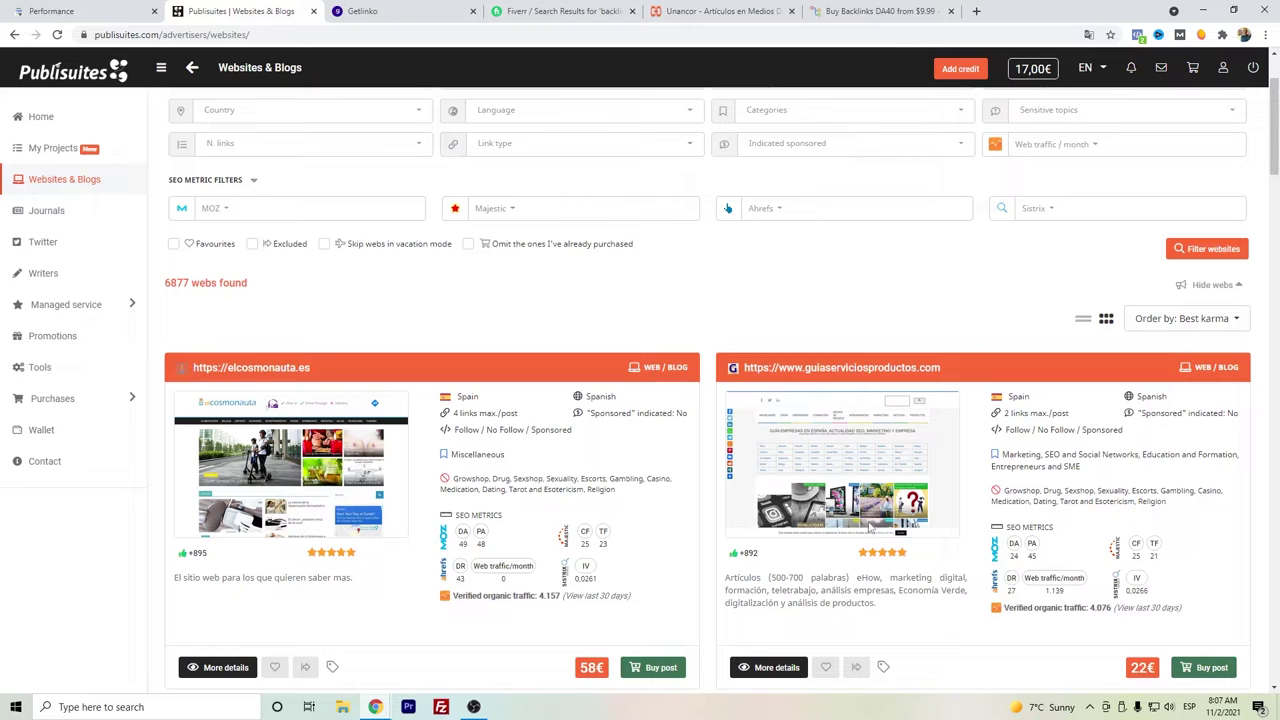
# Filter the Publisuites catalogue by country to United States, leaving 599 websites.
pyautogui.scroll(-1, 571, 429)
pyautogui.scroll(3, 450, 350)
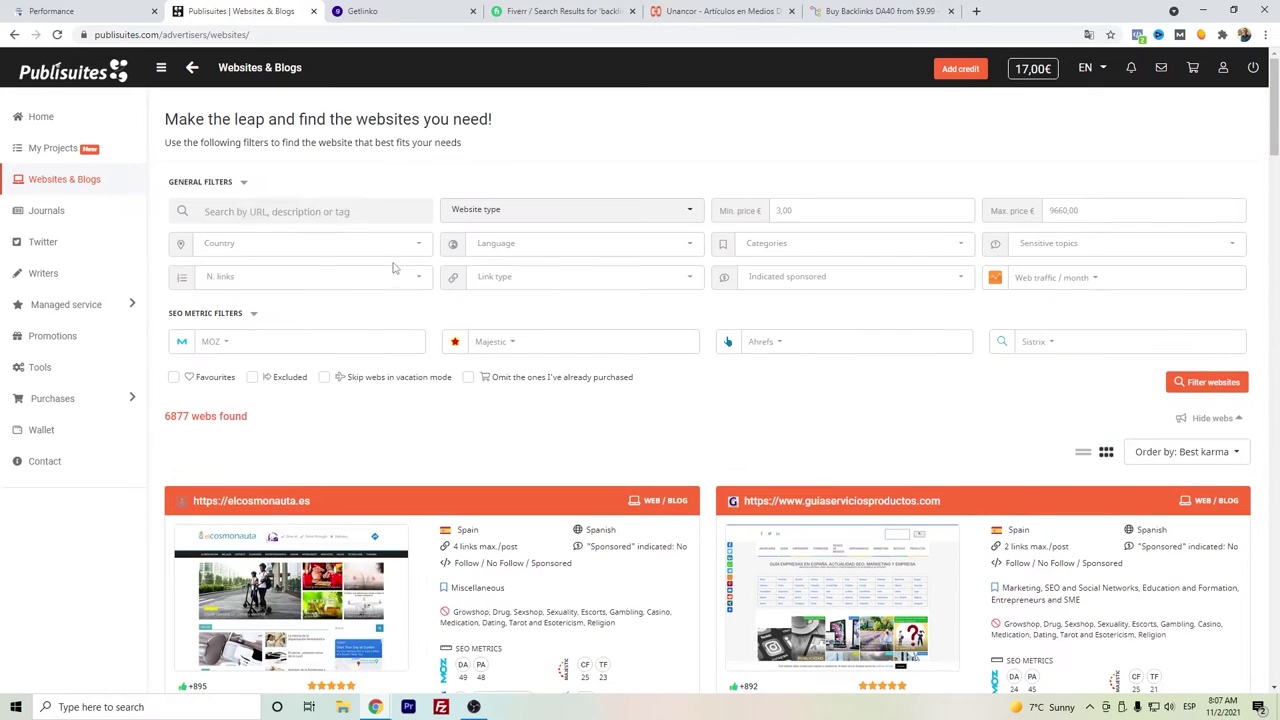
pyautogui.click(352, 248)
pyautogui.scroll(-5, 358, 323)
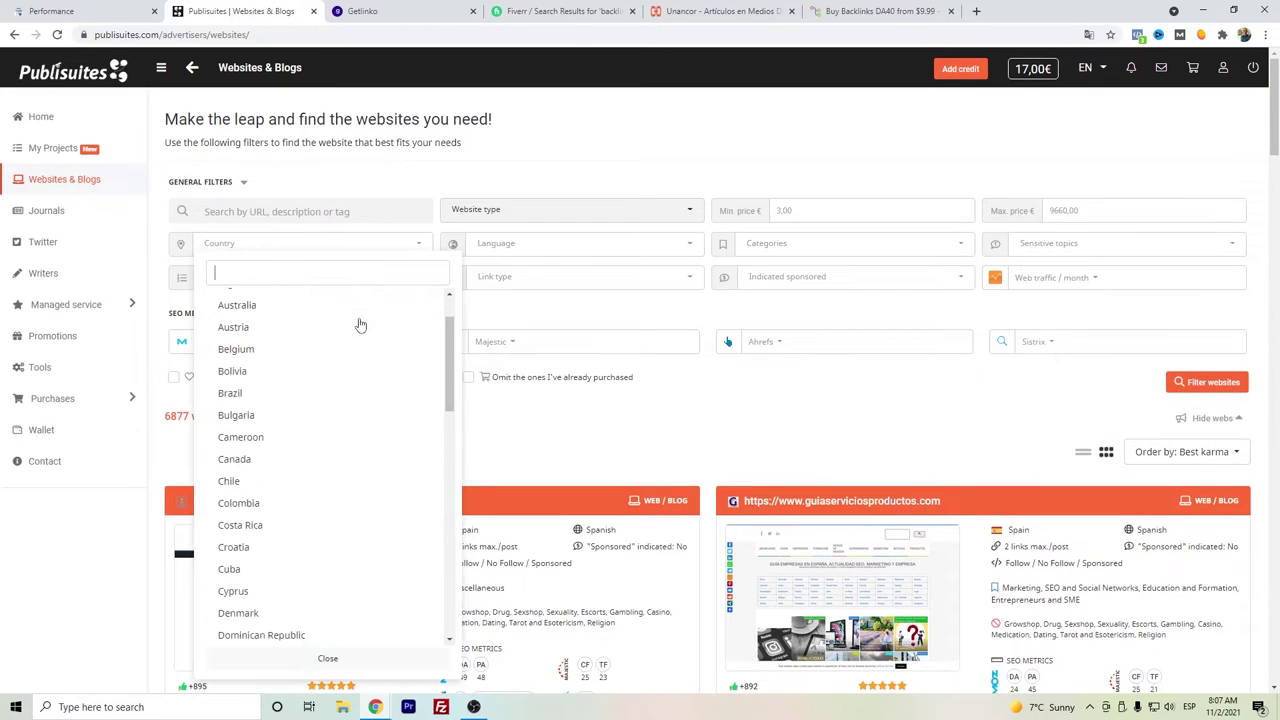
pyautogui.scroll(-3, 360, 325)
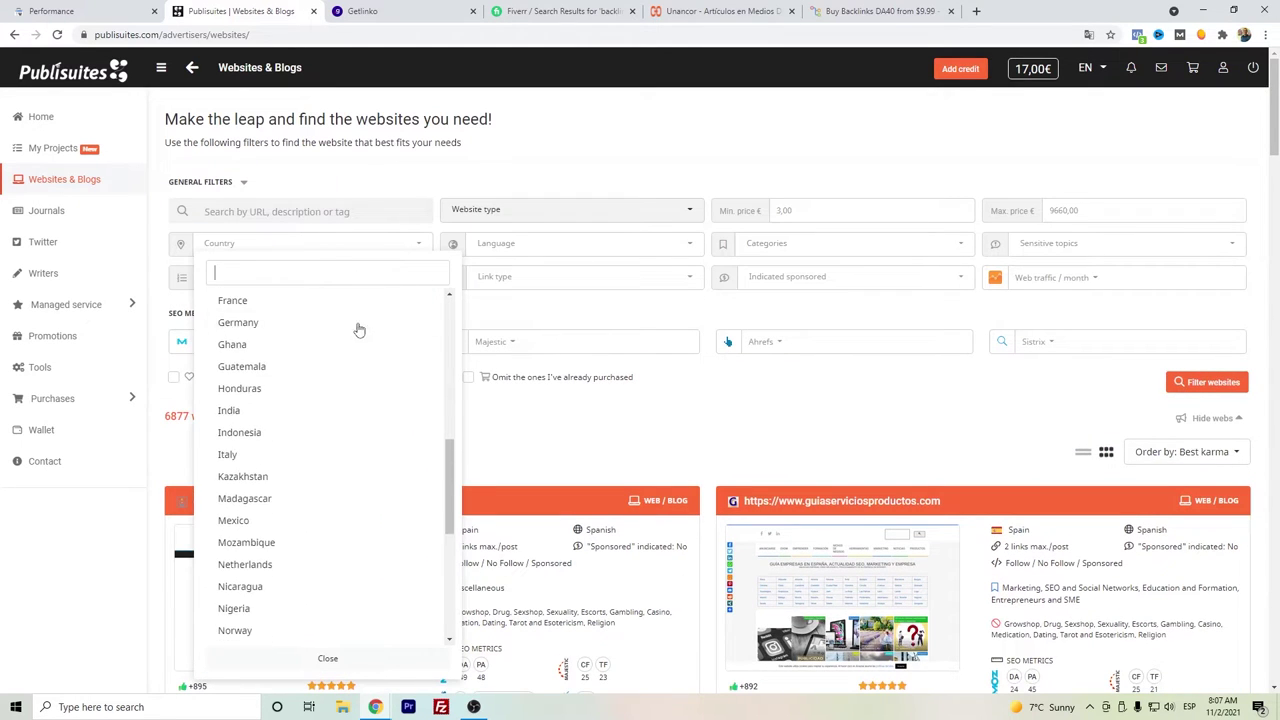
pyautogui.scroll(-2, 362, 325)
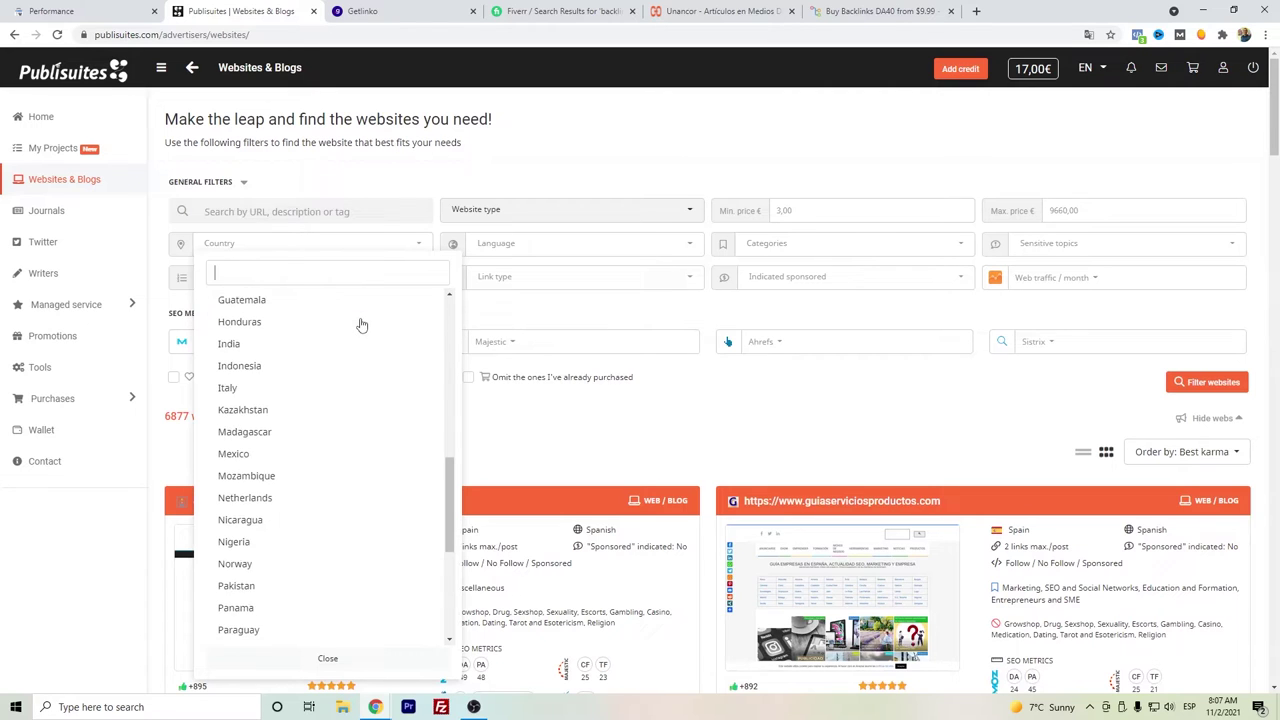
pyautogui.scroll(8, 361, 328)
pyautogui.scroll(2, 361, 328)
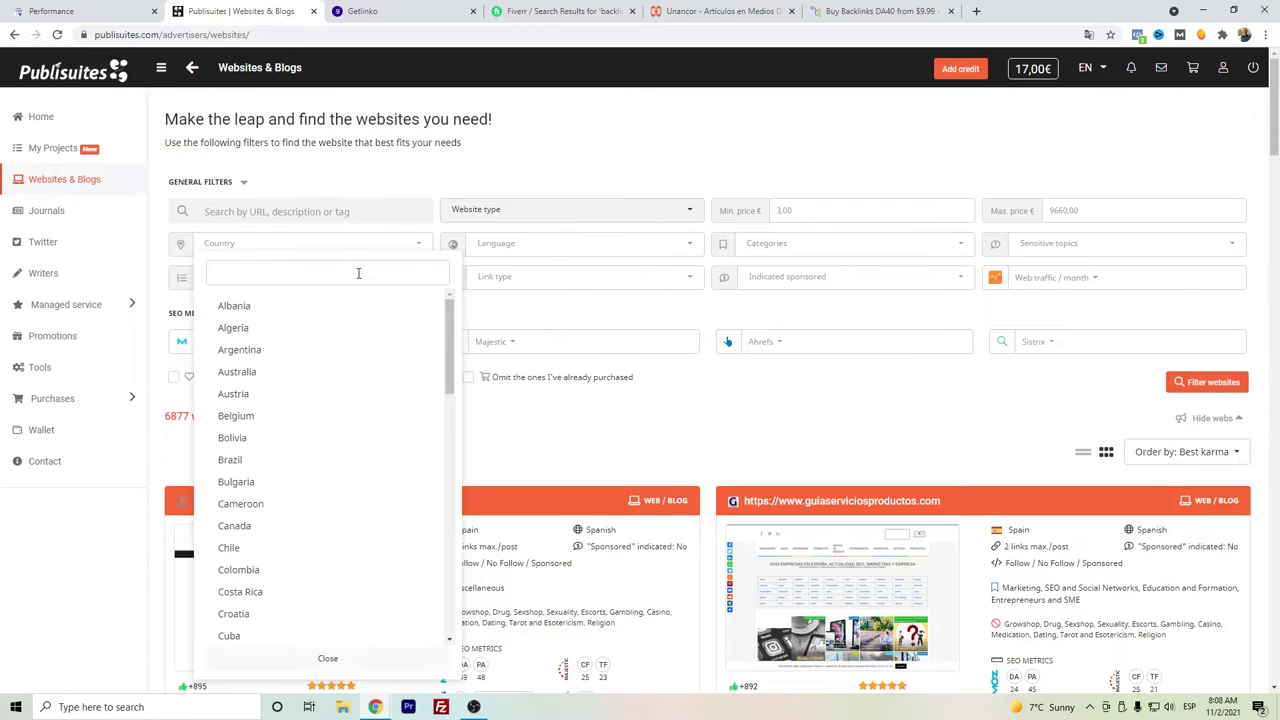
pyautogui.write('un')
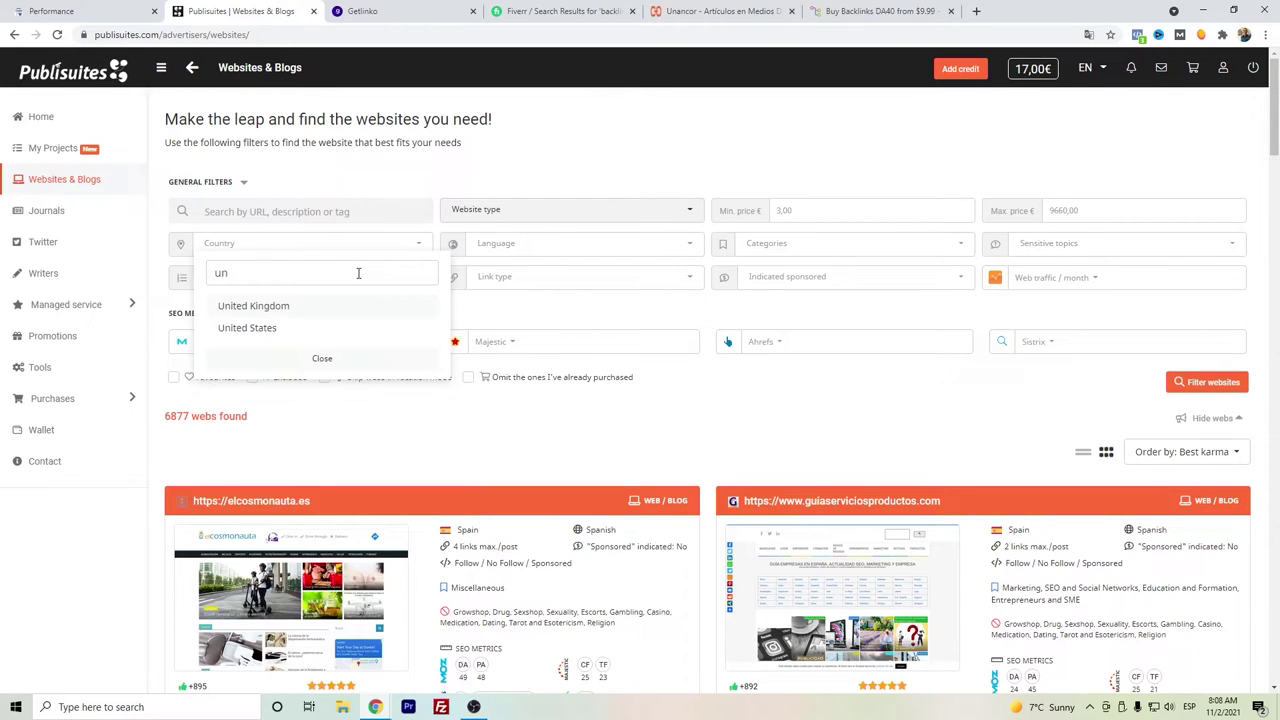
pyautogui.click(308, 328)
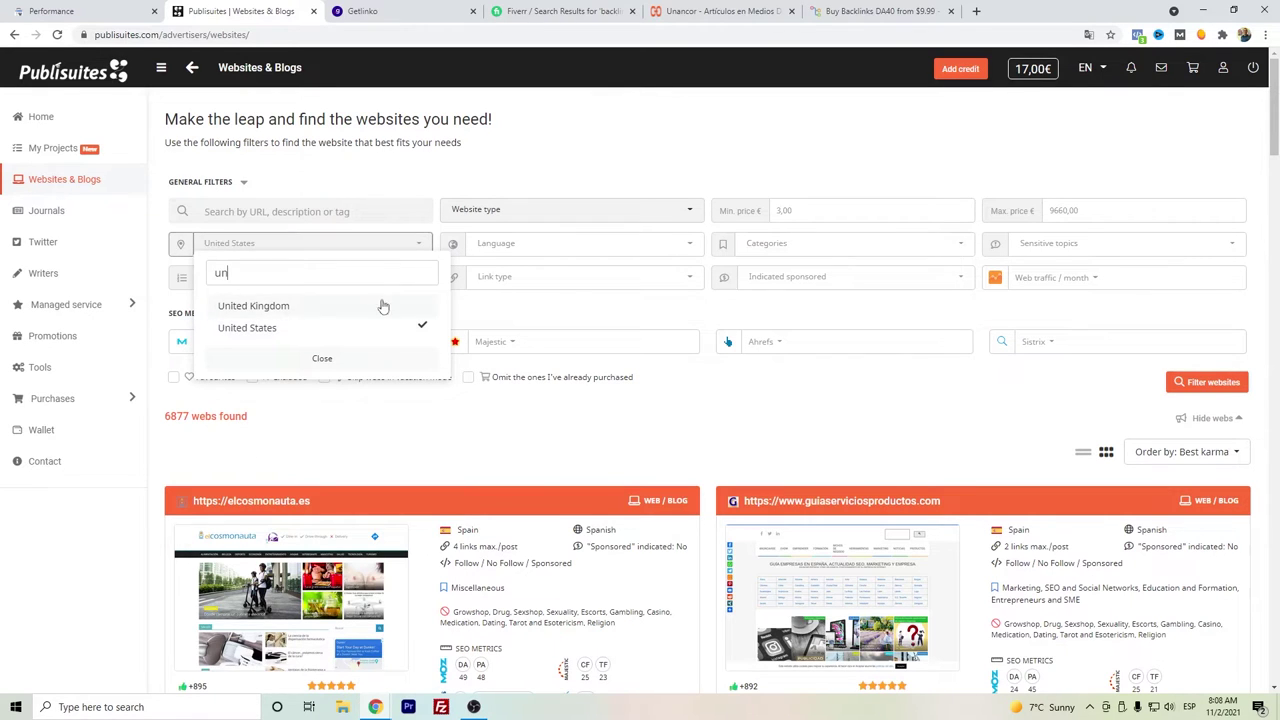
pyautogui.click(400, 363)
pyautogui.click(1236, 388)
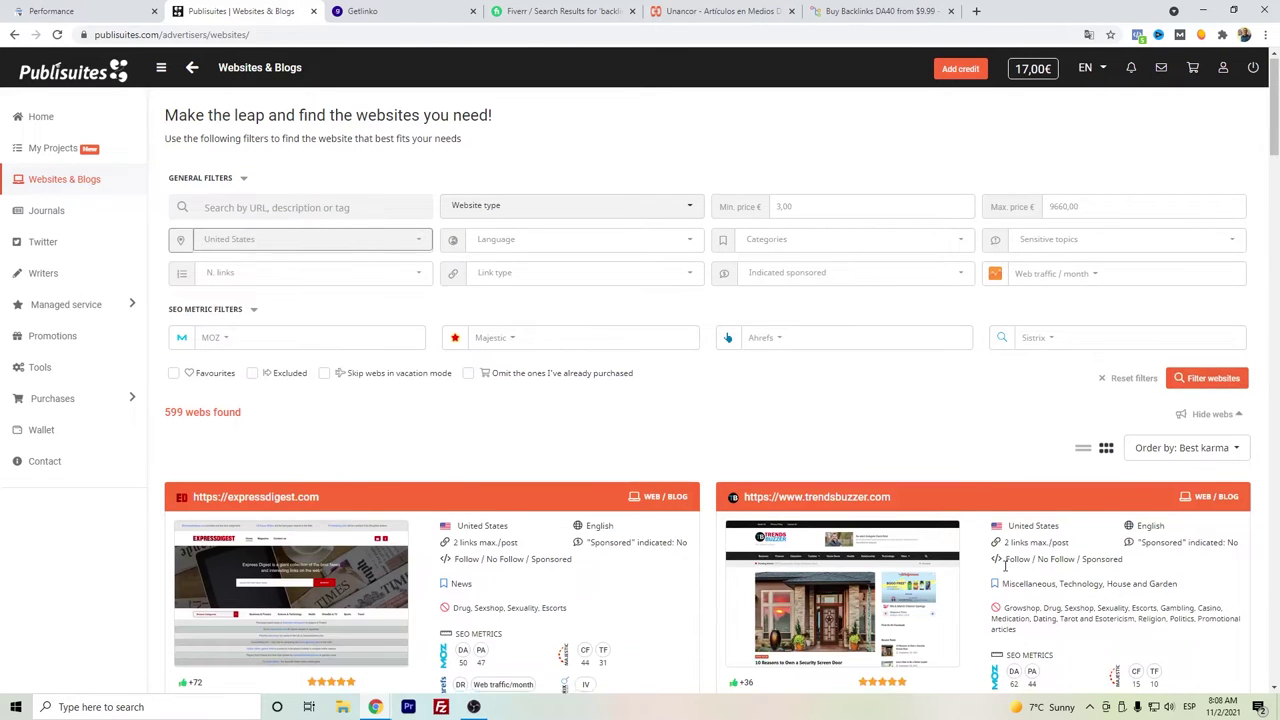
pyautogui.scroll(-4, 465, 530)
pyautogui.scroll(-2, 479, 484)
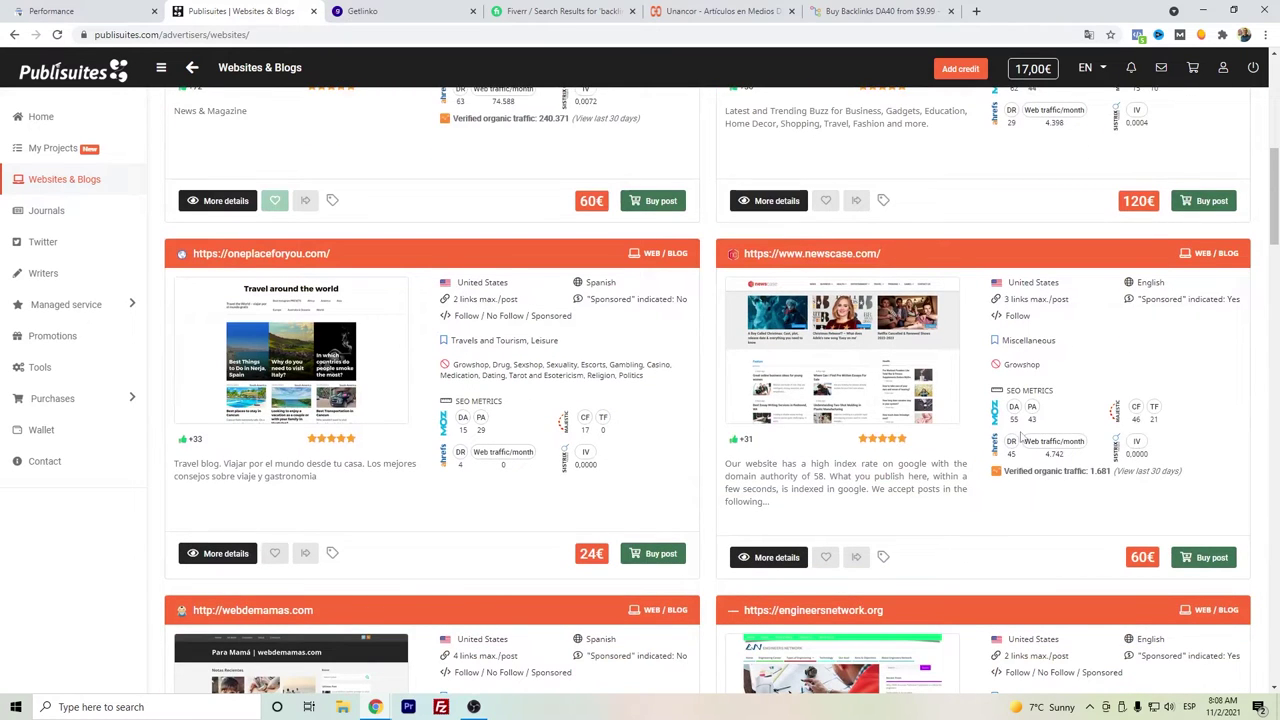
pyautogui.scroll(-4, 1000, 400)
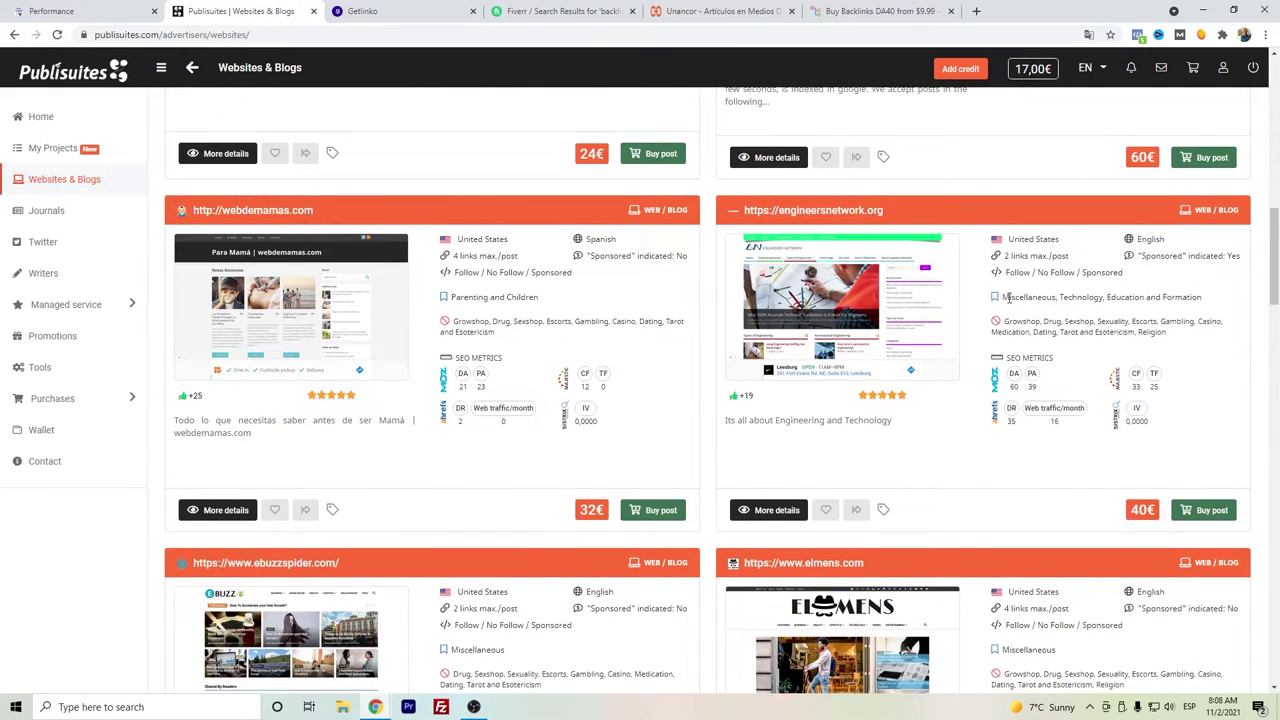
pyautogui.scroll(-3, 1008, 297)
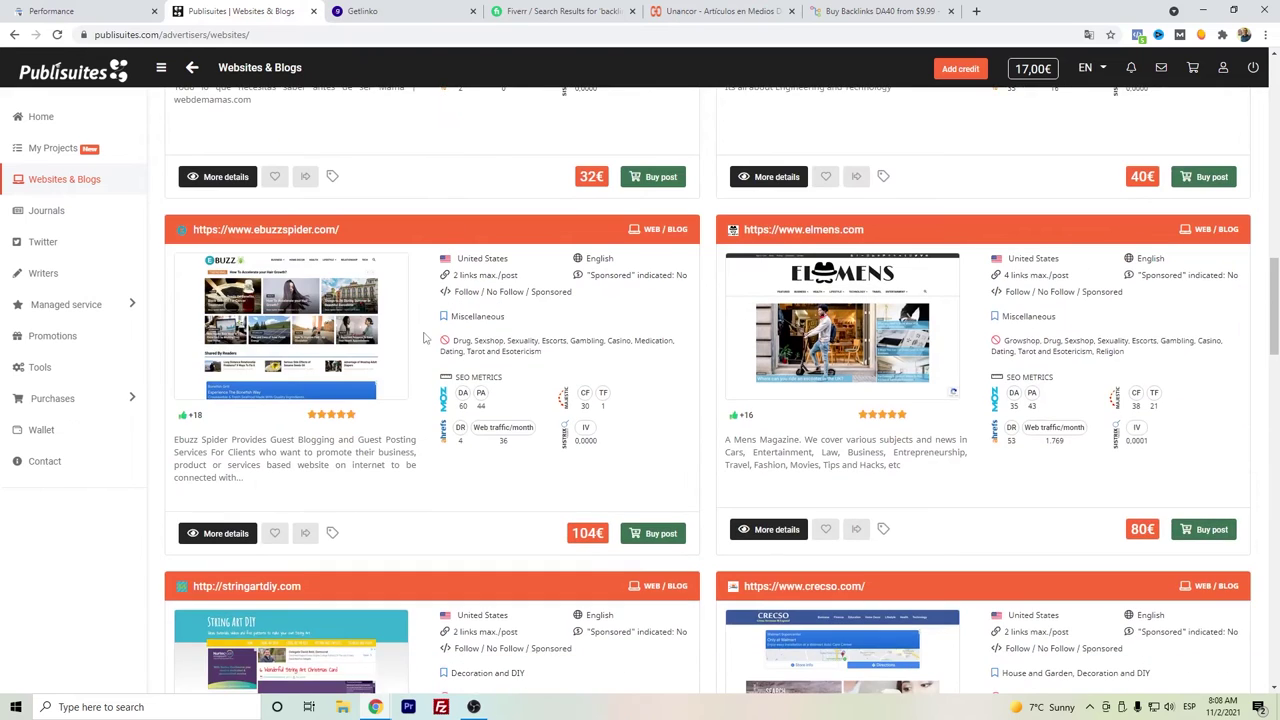
pyautogui.scroll(-3, 428, 356)
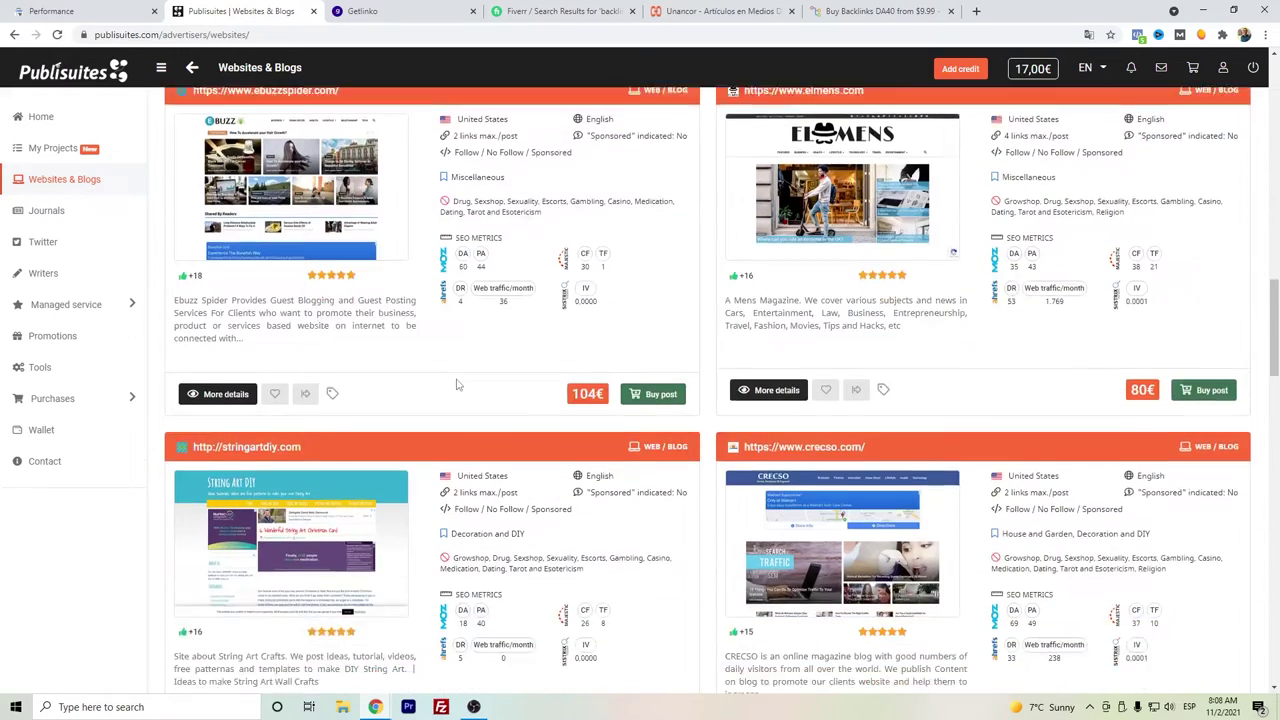
pyautogui.scroll(7, 538, 438)
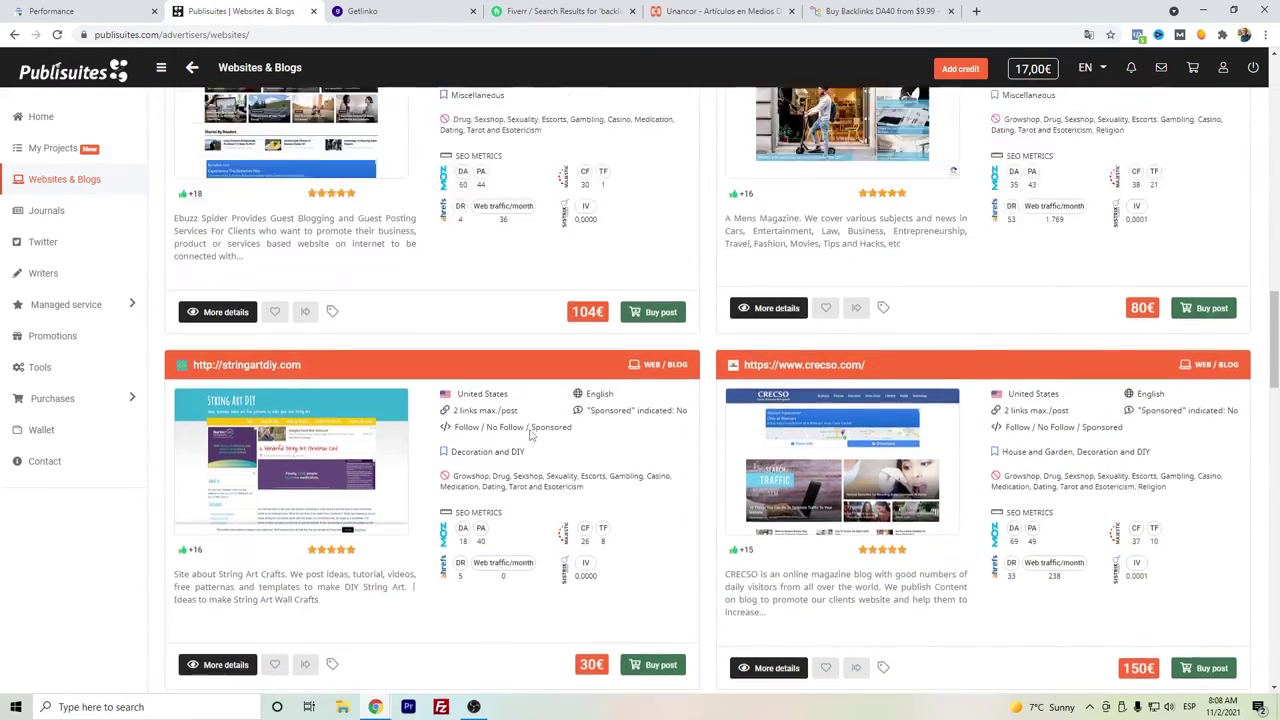
pyautogui.scroll(2, 530, 436)
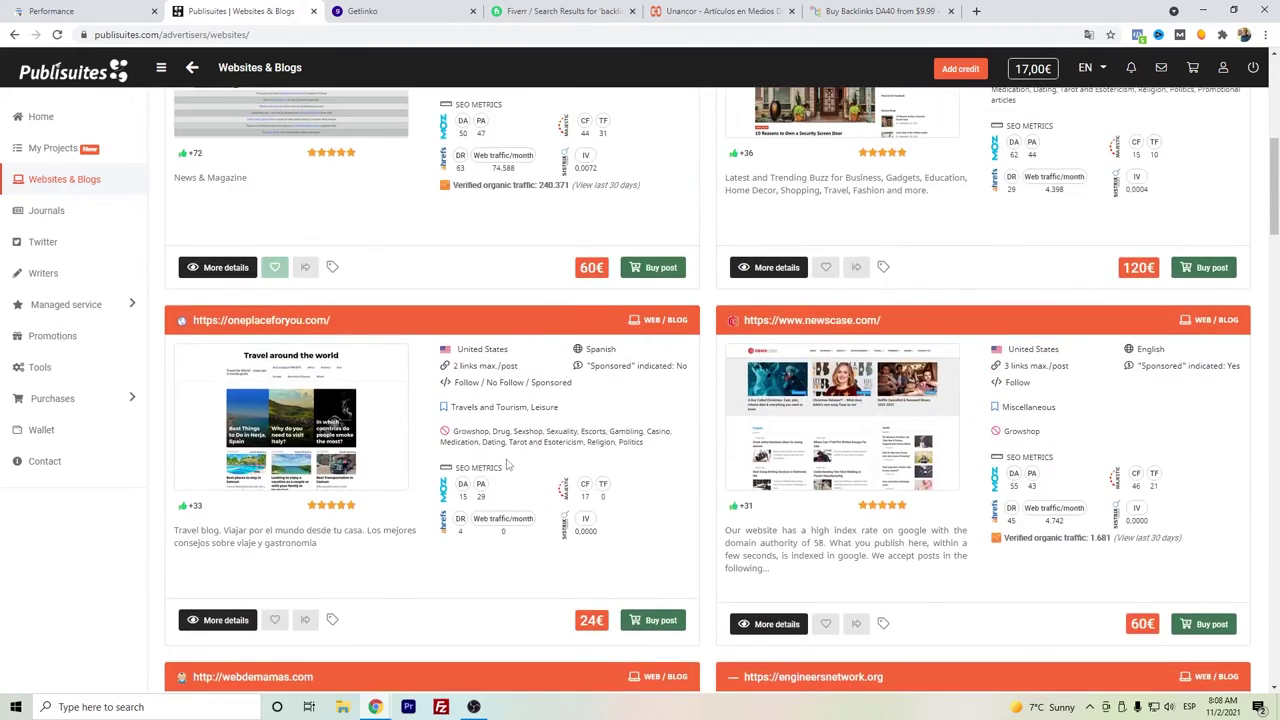
pyautogui.scroll(3, 530, 432)
pyautogui.scroll(4, 530, 432)
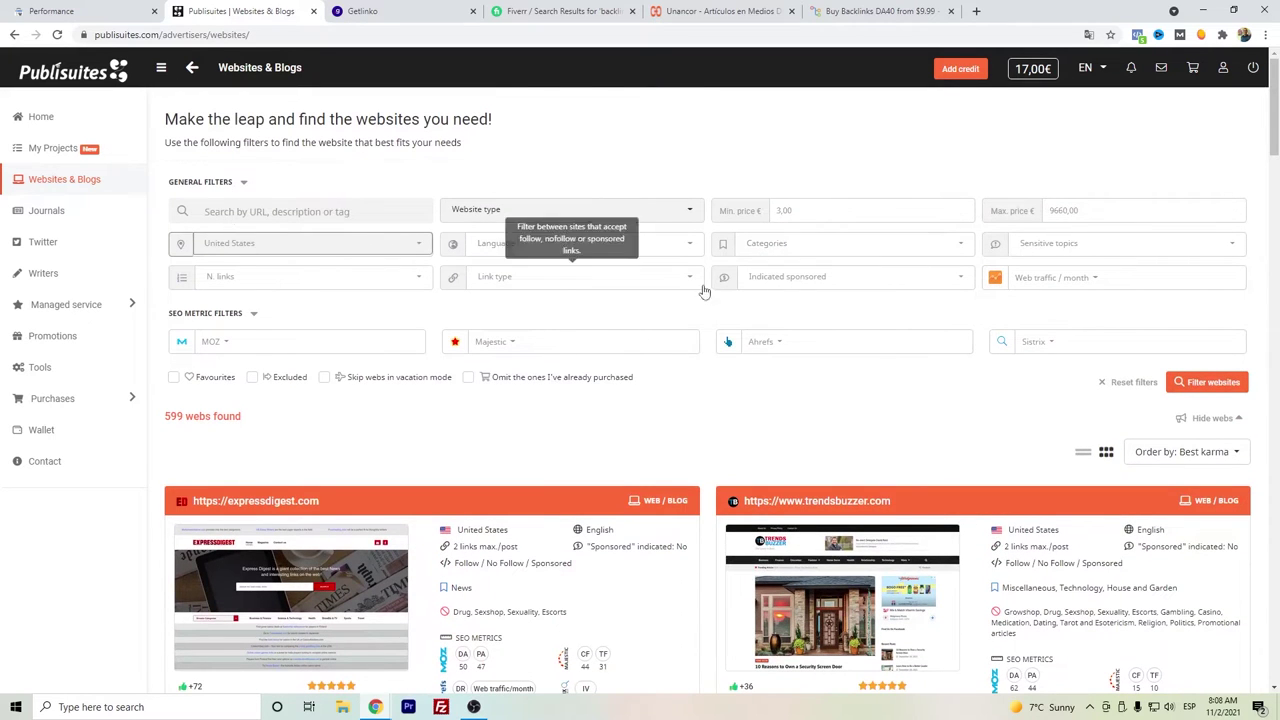
# Add Germany and France to the United States country filter, returning 1597 websites.
pyautogui.click(371, 249)
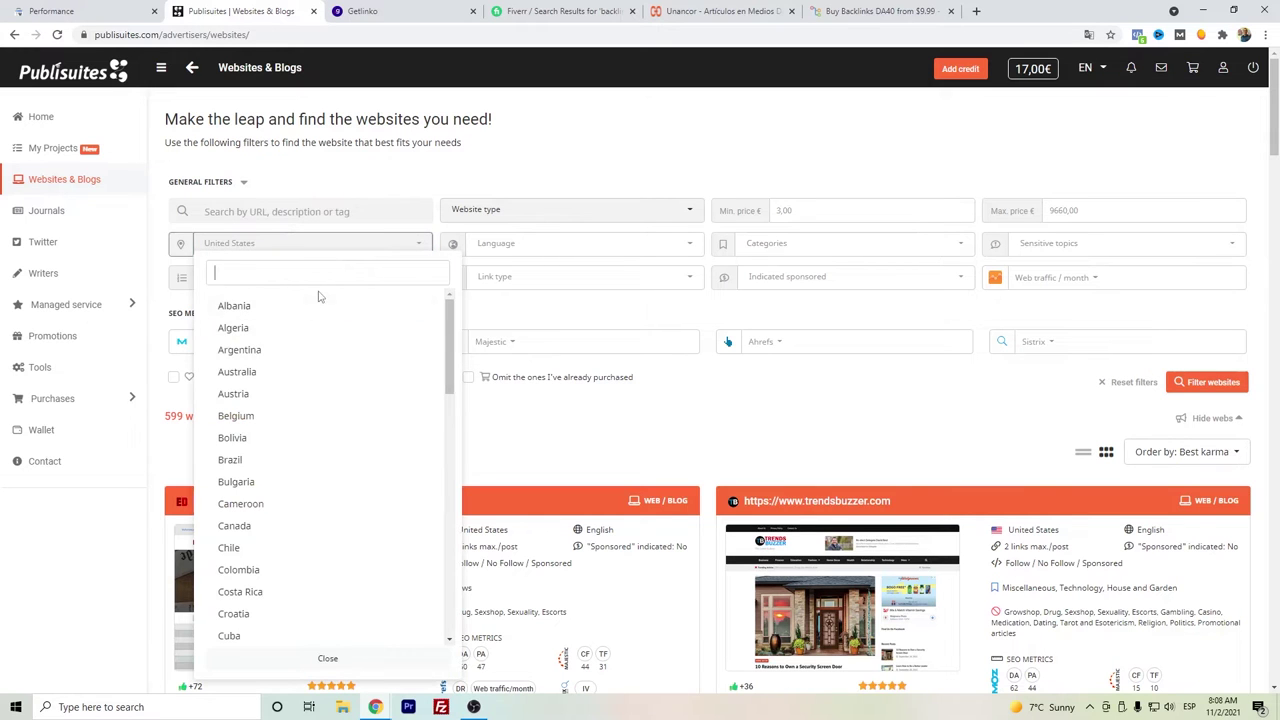
pyautogui.write('germny')
pyautogui.press('BackSpace')
pyautogui.press('BackSpace')
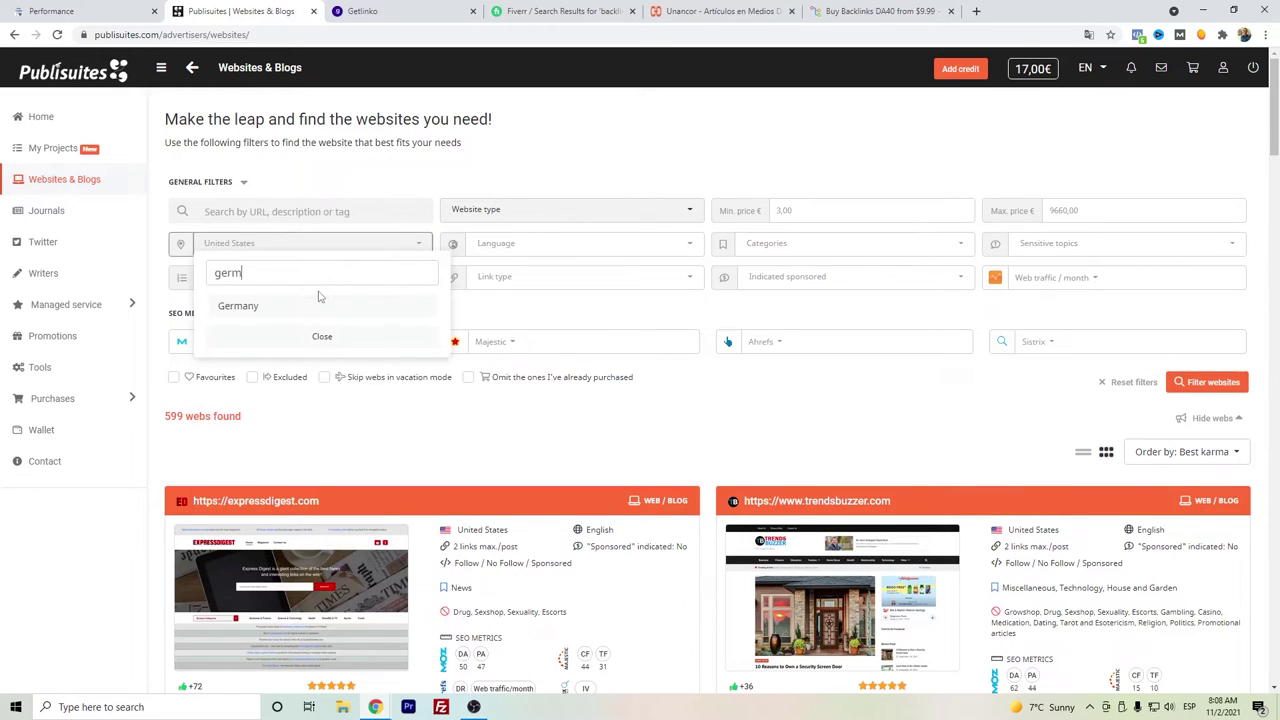
pyautogui.click(306, 306)
pyautogui.click(187, 293)
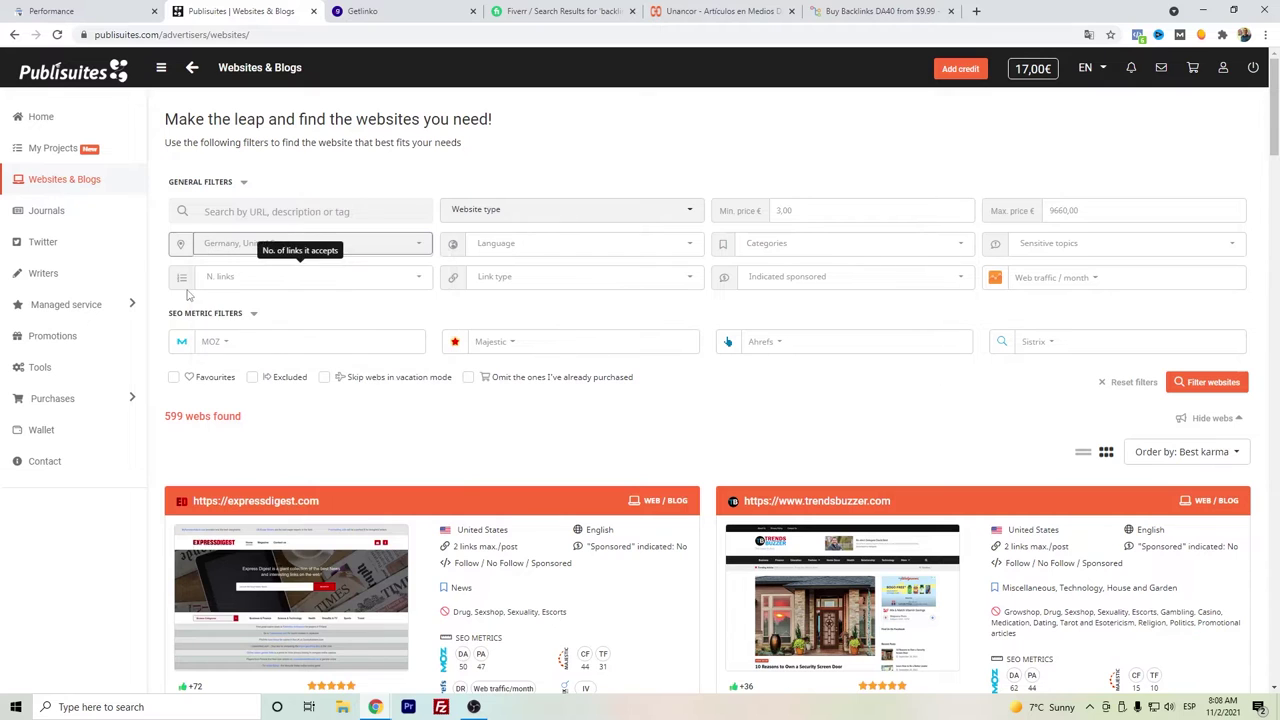
pyautogui.click(284, 244)
pyautogui.write('fra')
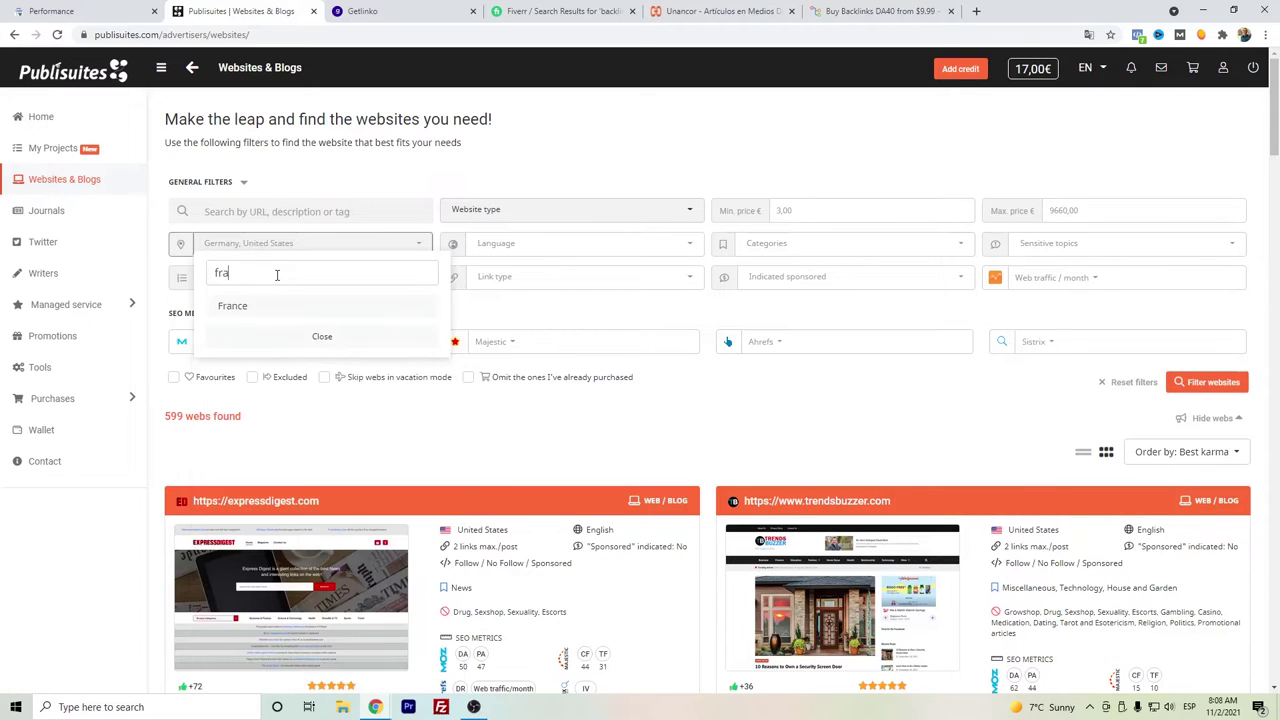
pyautogui.write('n')
pyautogui.click(292, 316)
pyautogui.click(1228, 384)
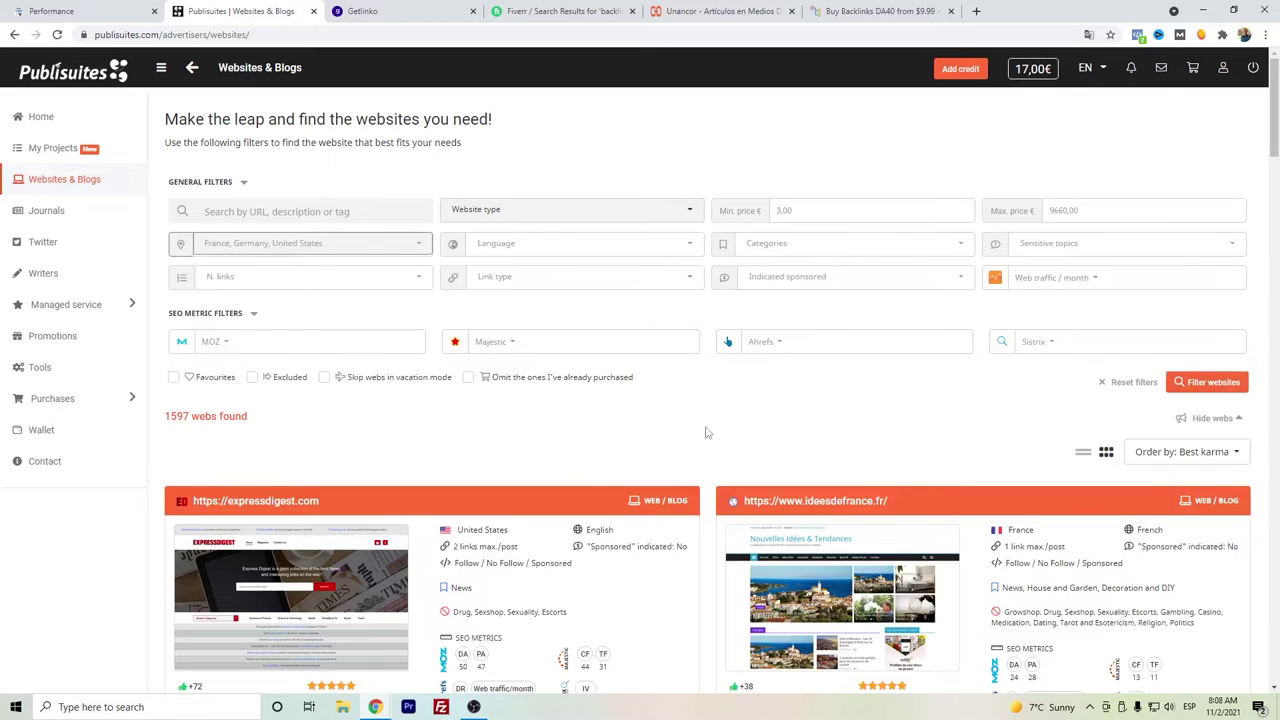
pyautogui.scroll(-2, 797, 441)
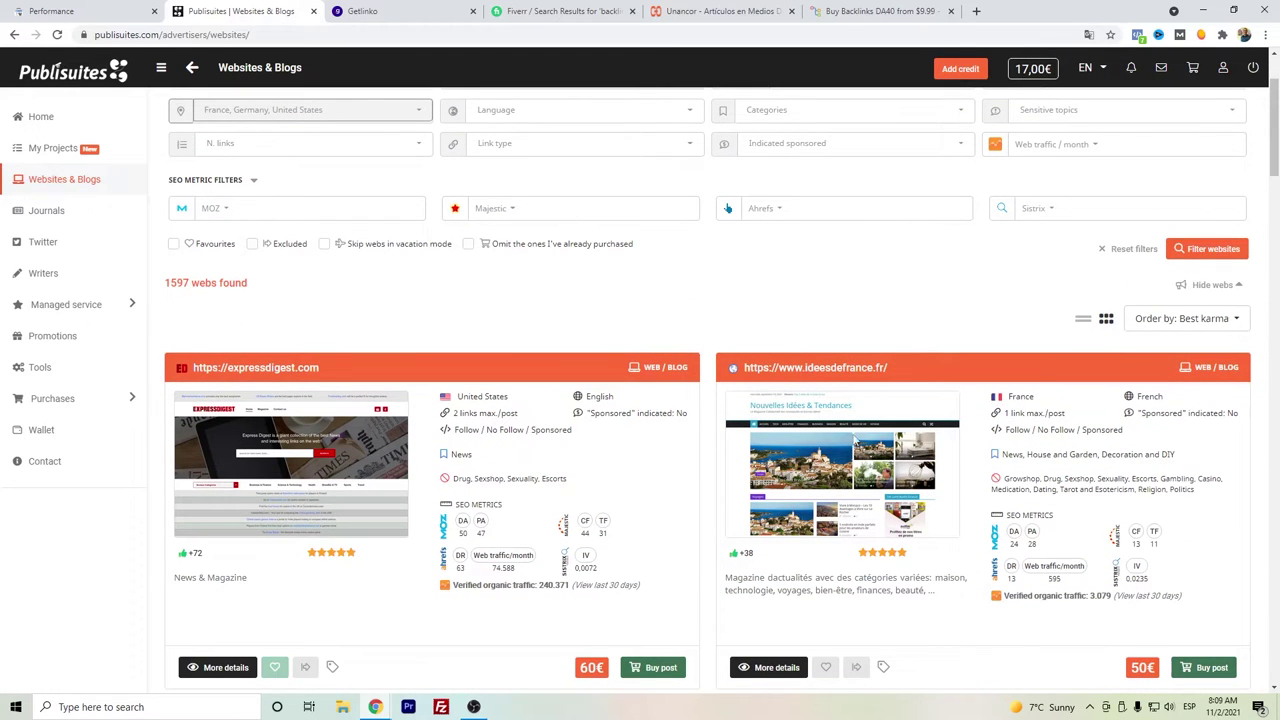
pyautogui.scroll(-1, 882, 492)
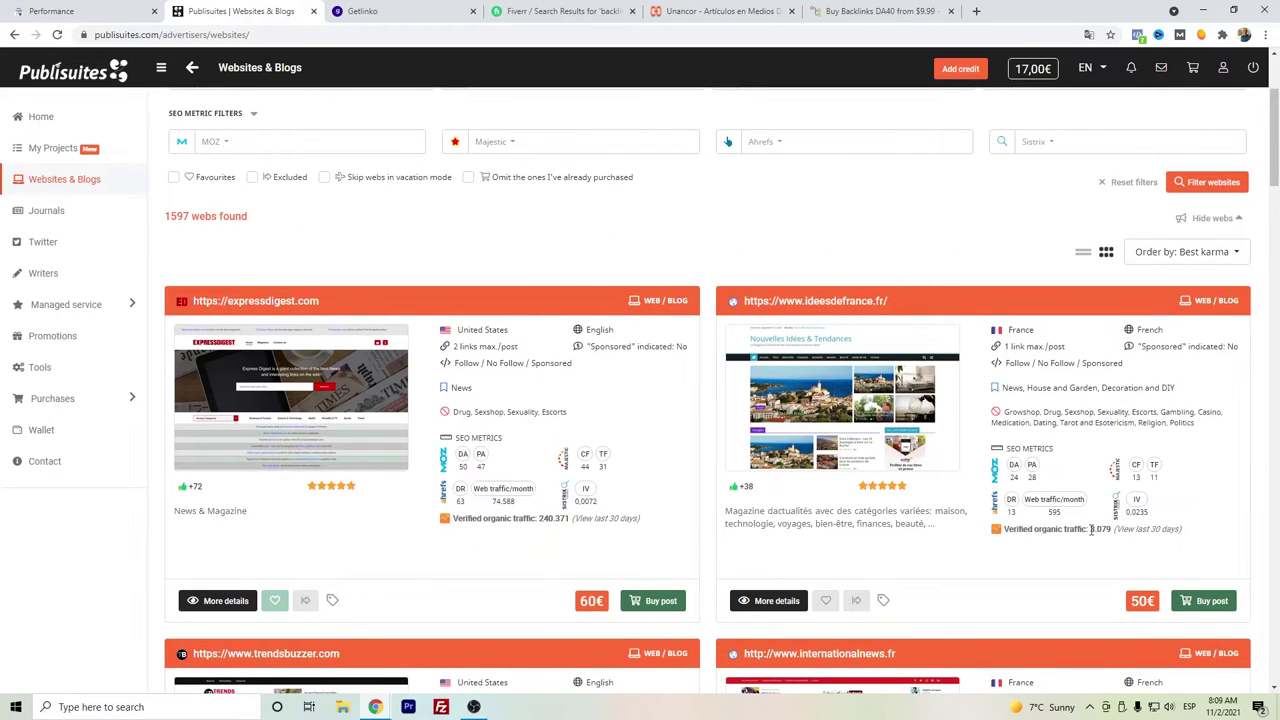
pyautogui.scroll(-5, 695, 468)
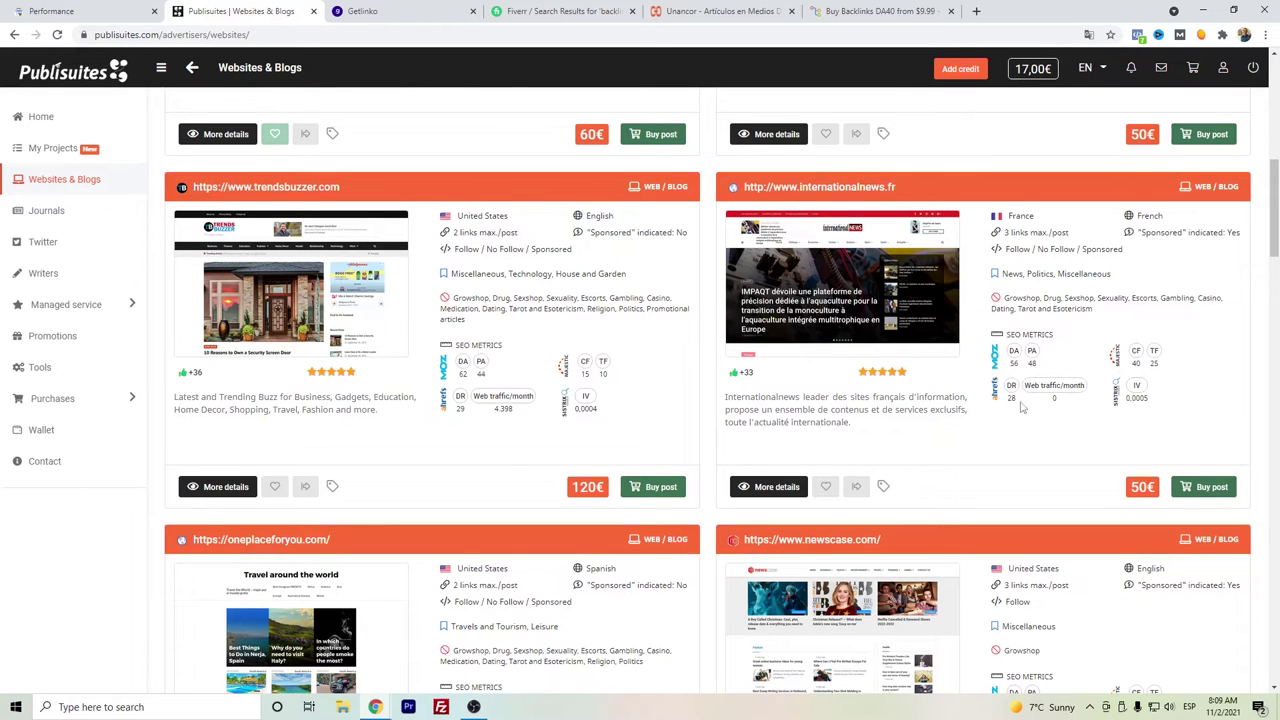
pyautogui.scroll(-1, 835, 362)
pyautogui.scroll(1, 835, 360)
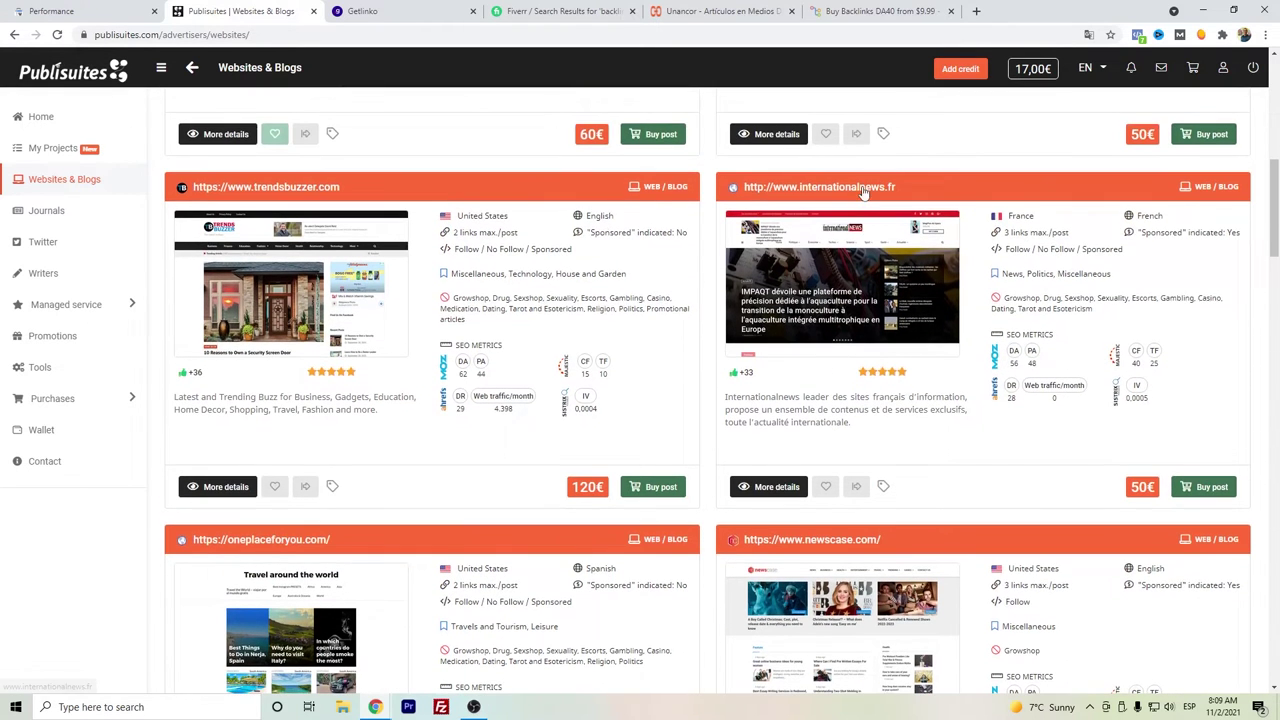
pyautogui.scroll(-1, 740, 361)
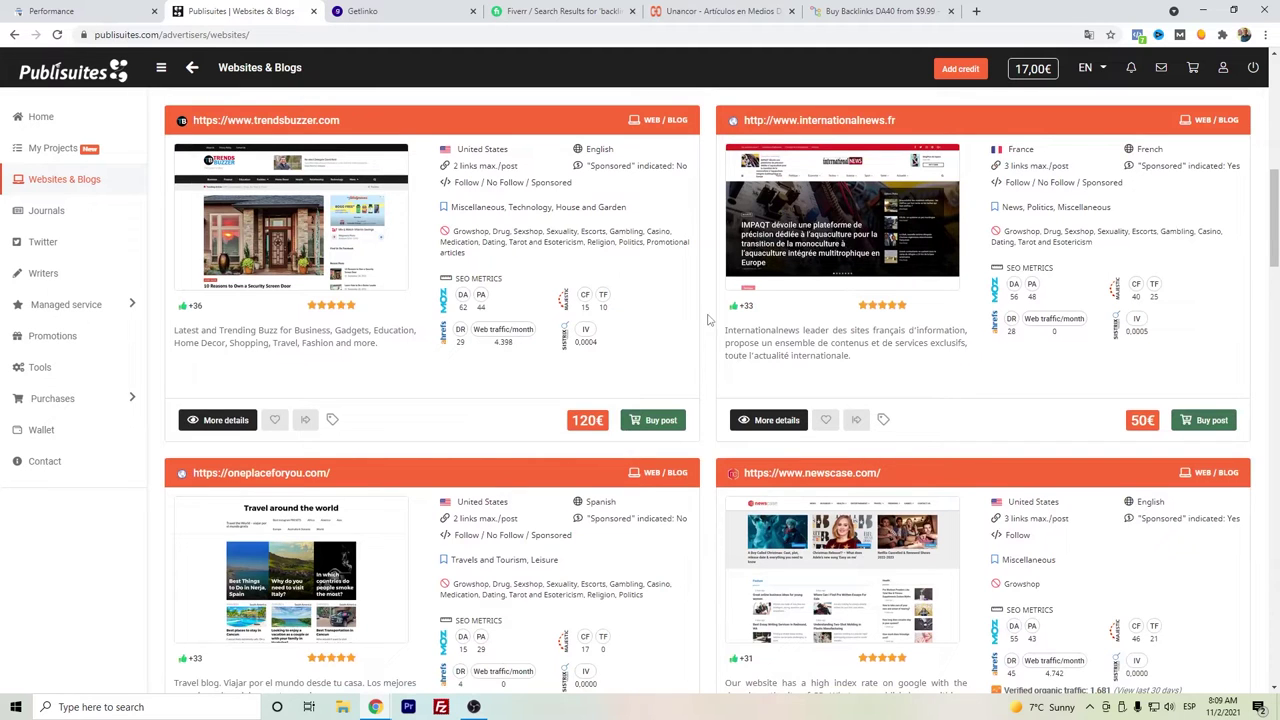
pyautogui.moveTo(727, 316)
pyautogui.scroll(-4, 721, 226)
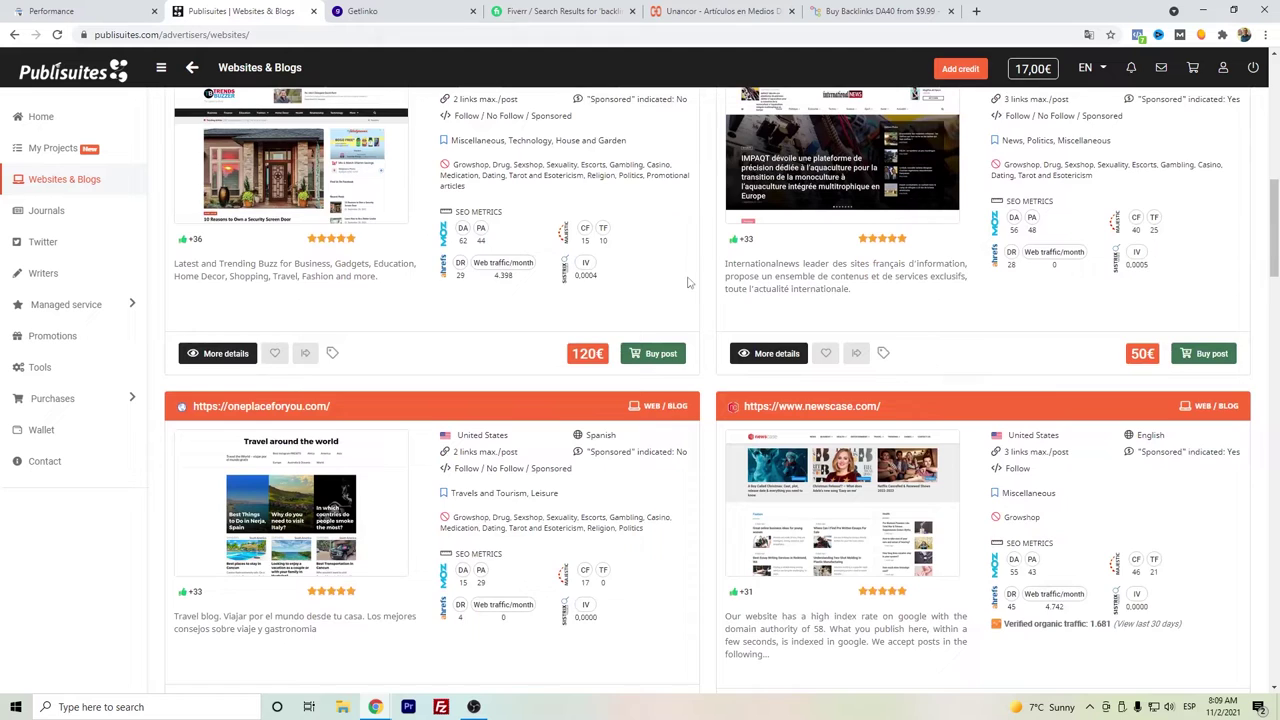
pyautogui.scroll(-5, 727, 232)
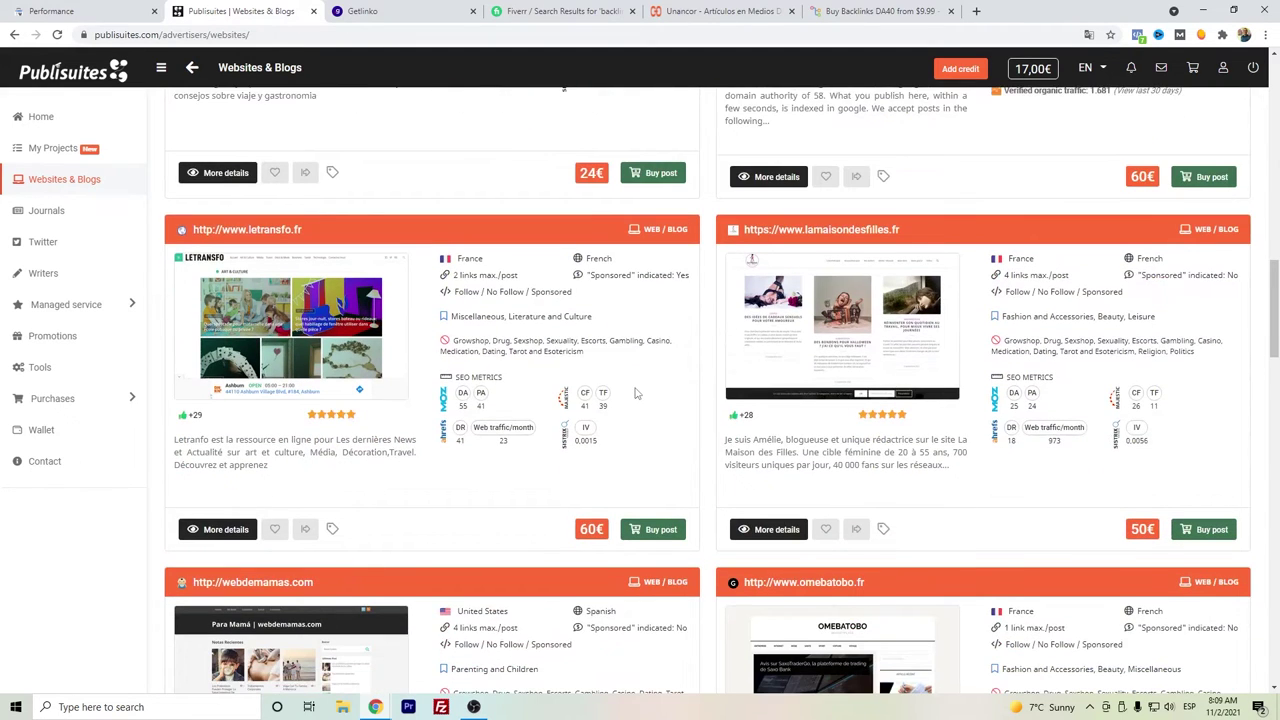
pyautogui.scroll(-7, 706, 315)
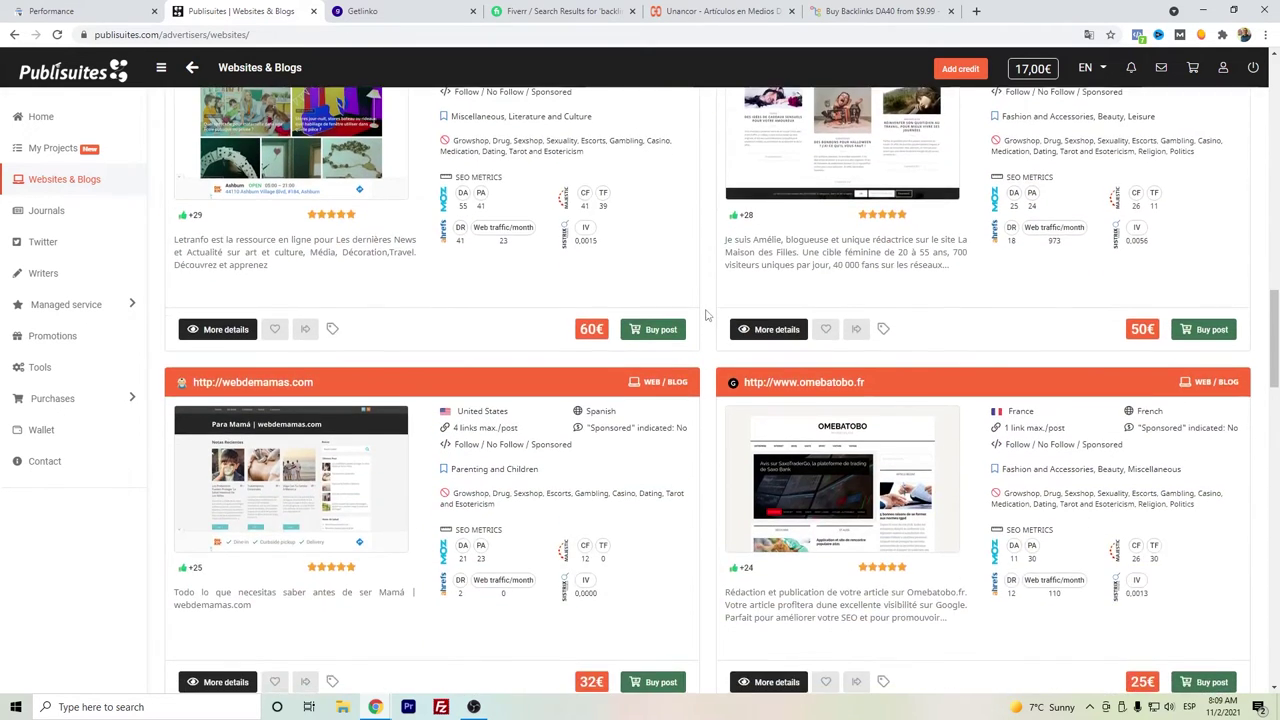
pyautogui.scroll(-5, 706, 315)
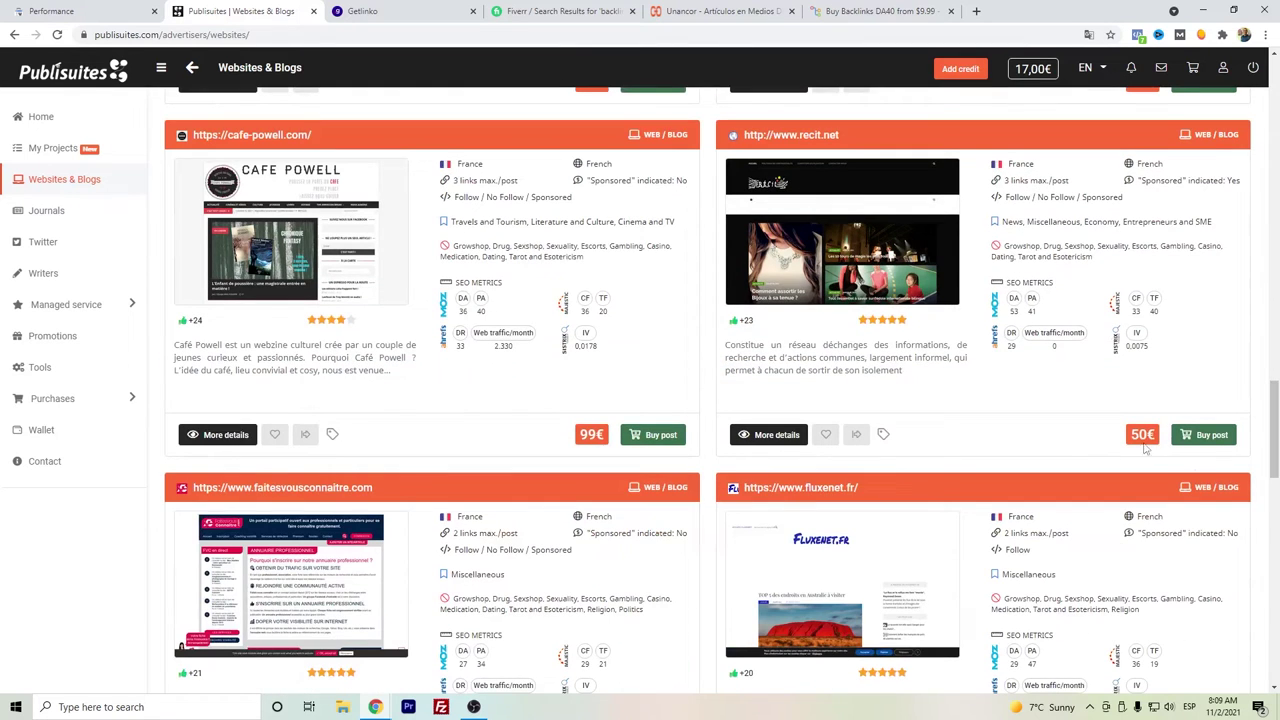
# Reset the filters and filter the catalogue to Germany only, showing 382 sites.
pyautogui.press('Home')
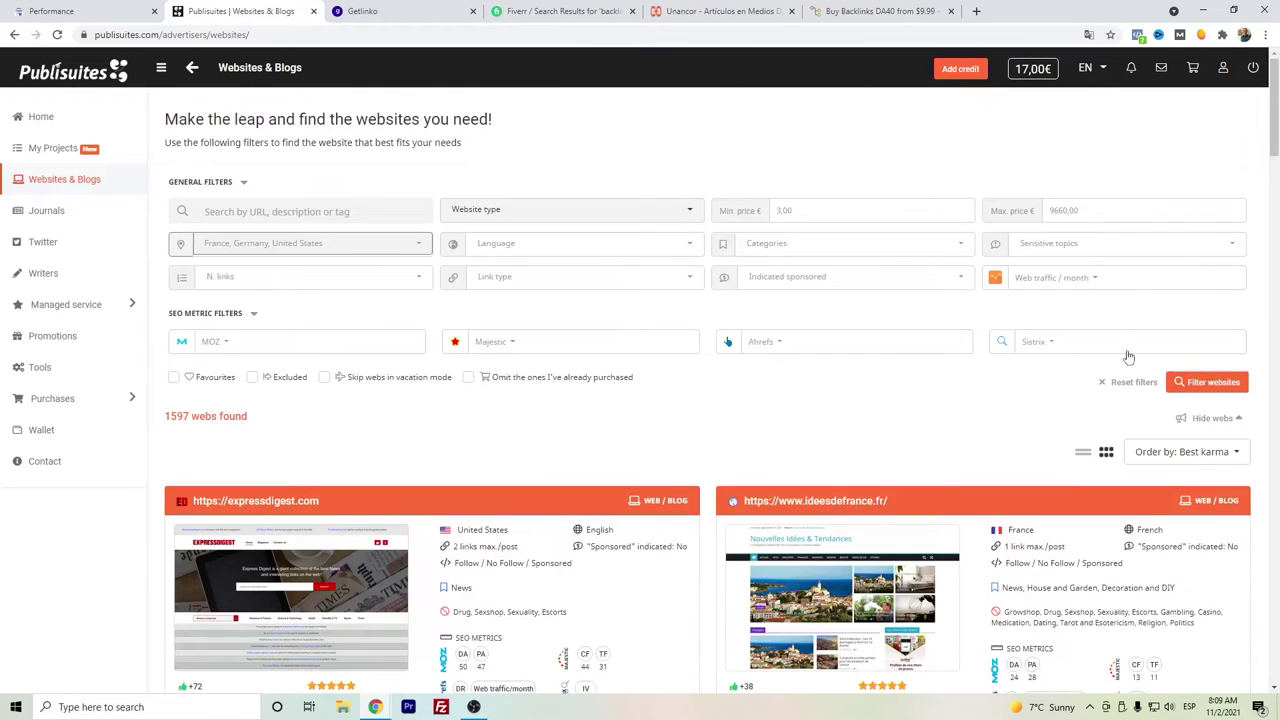
pyautogui.click(1124, 383)
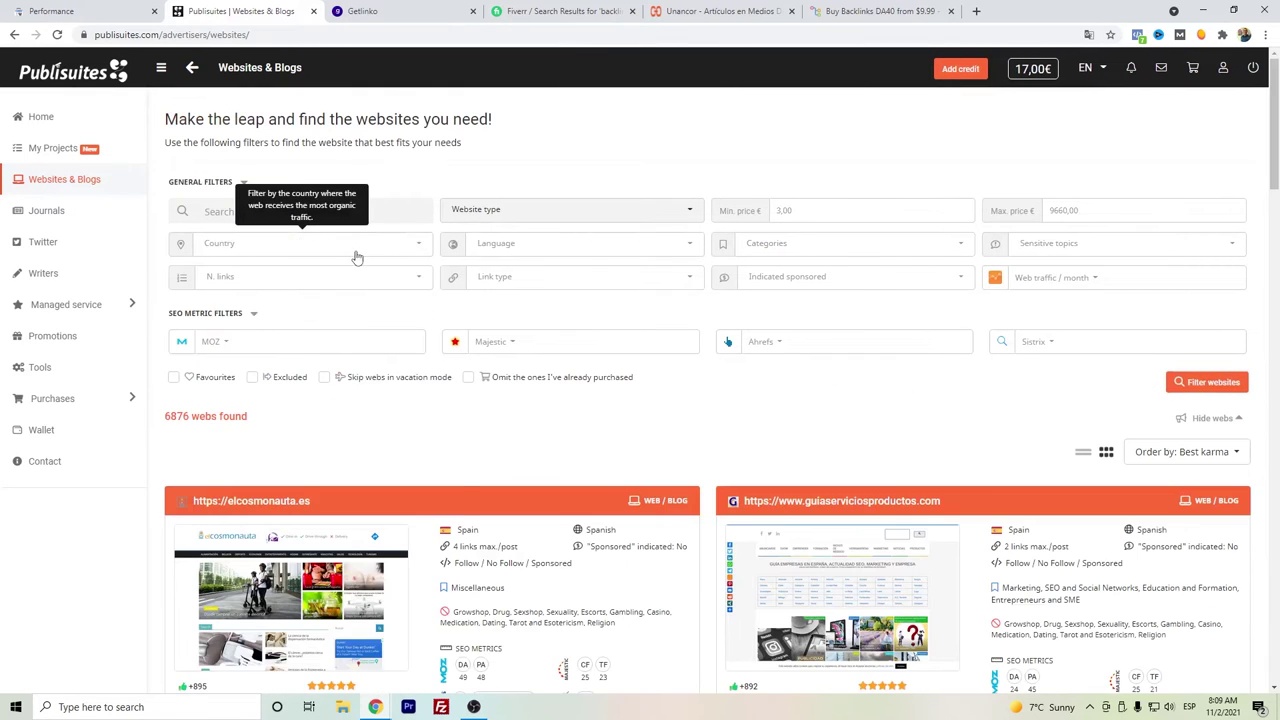
pyautogui.click(357, 255)
pyautogui.write('germ')
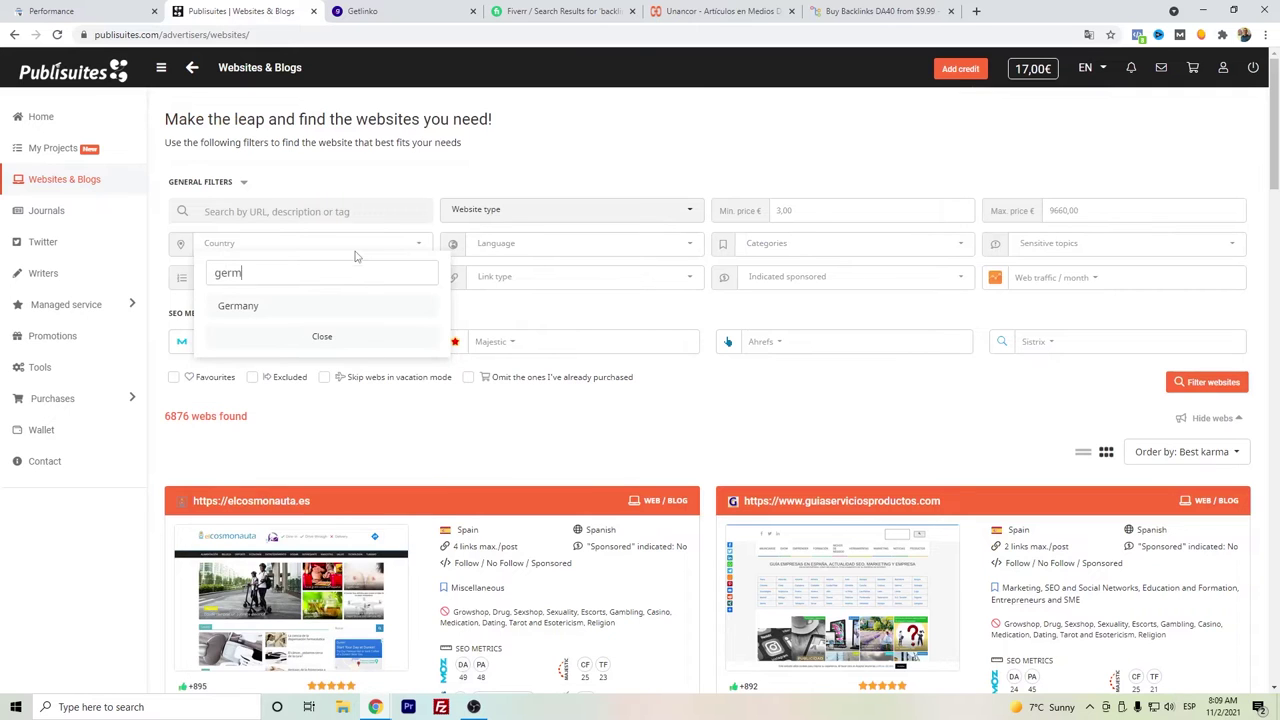
pyautogui.click(320, 308)
pyautogui.click(509, 429)
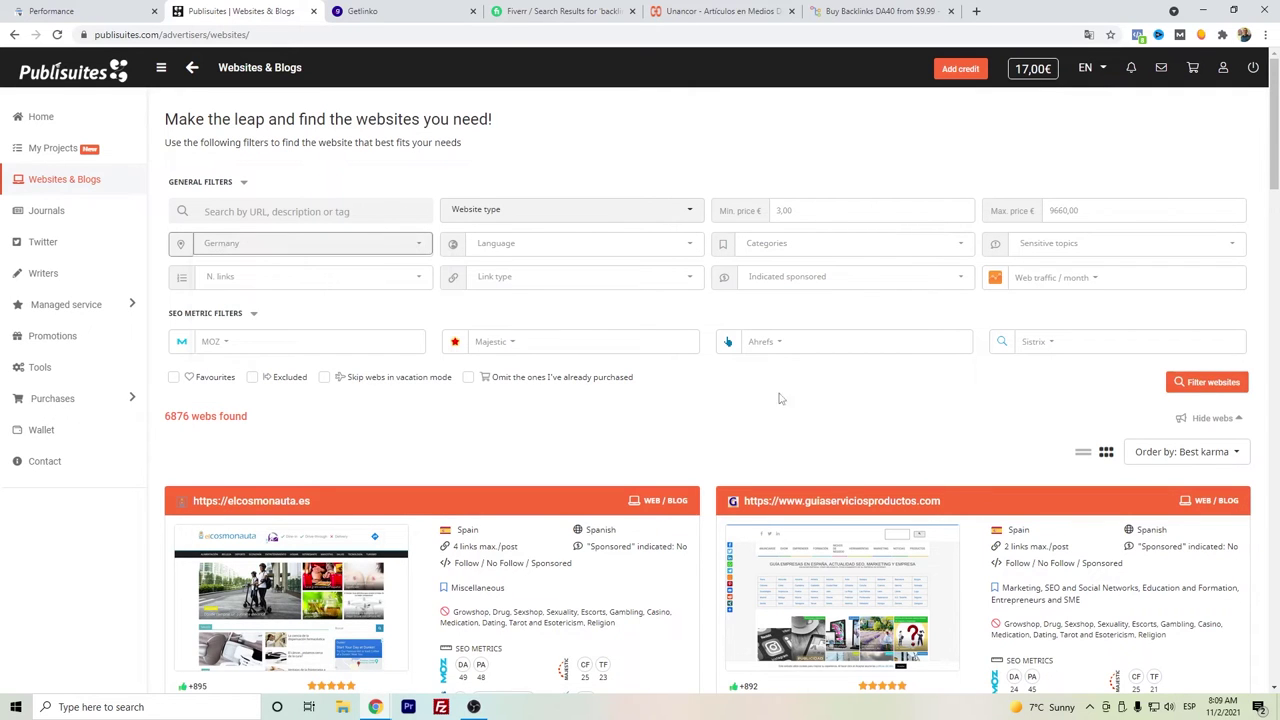
pyautogui.click(1213, 383)
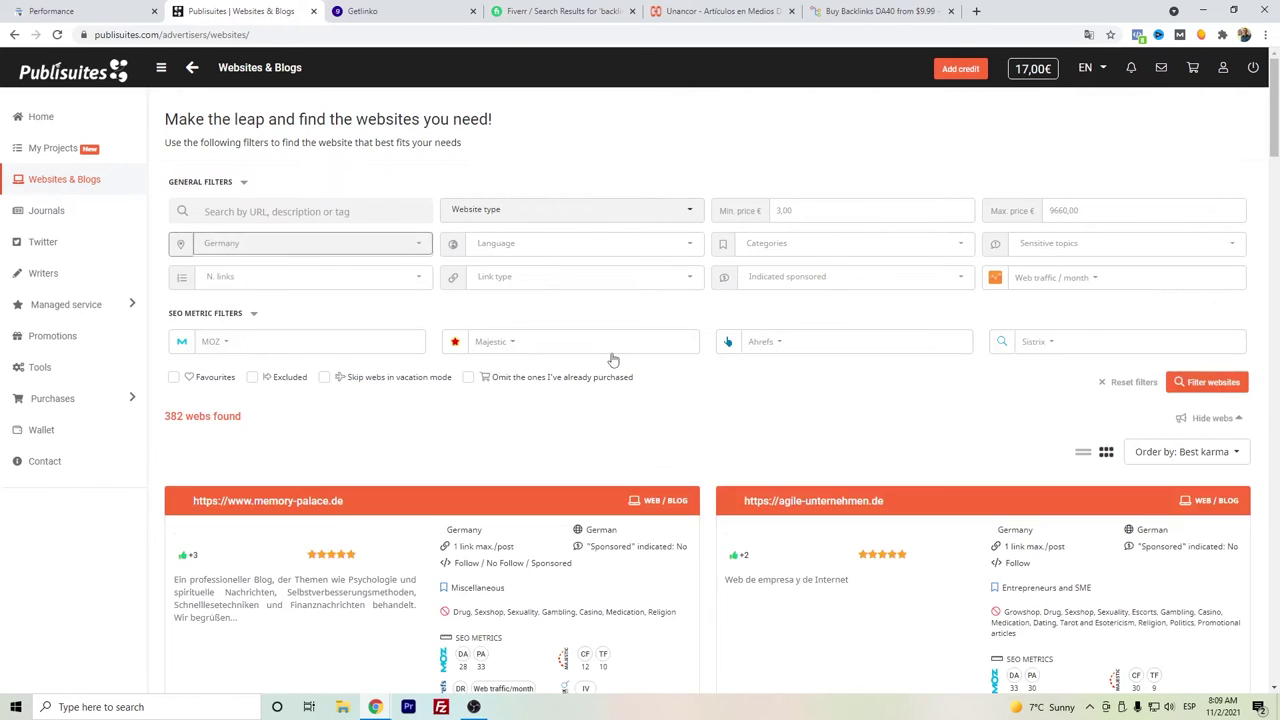
# Scroll through the German results, then switch to the Getlinko advertiser dashboard.
pyautogui.scroll(-3, 613, 360)
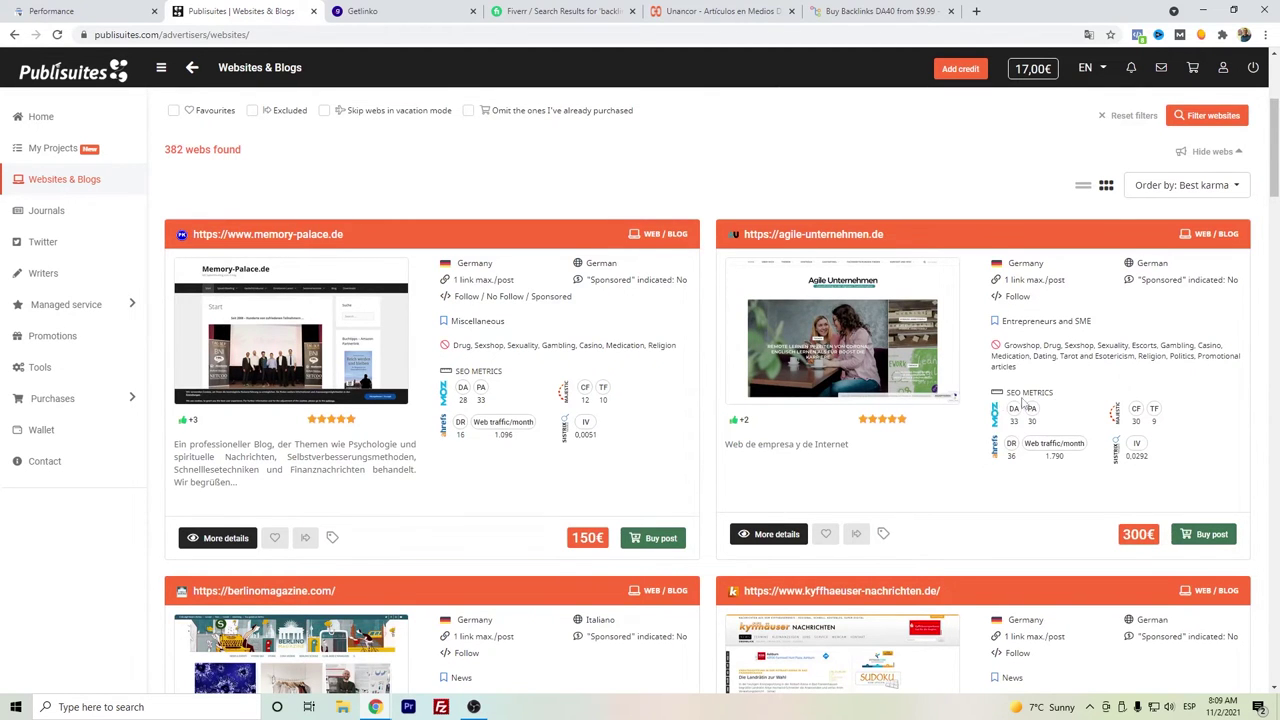
pyautogui.scroll(-2, 820, 430)
pyautogui.scroll(-1, 545, 455)
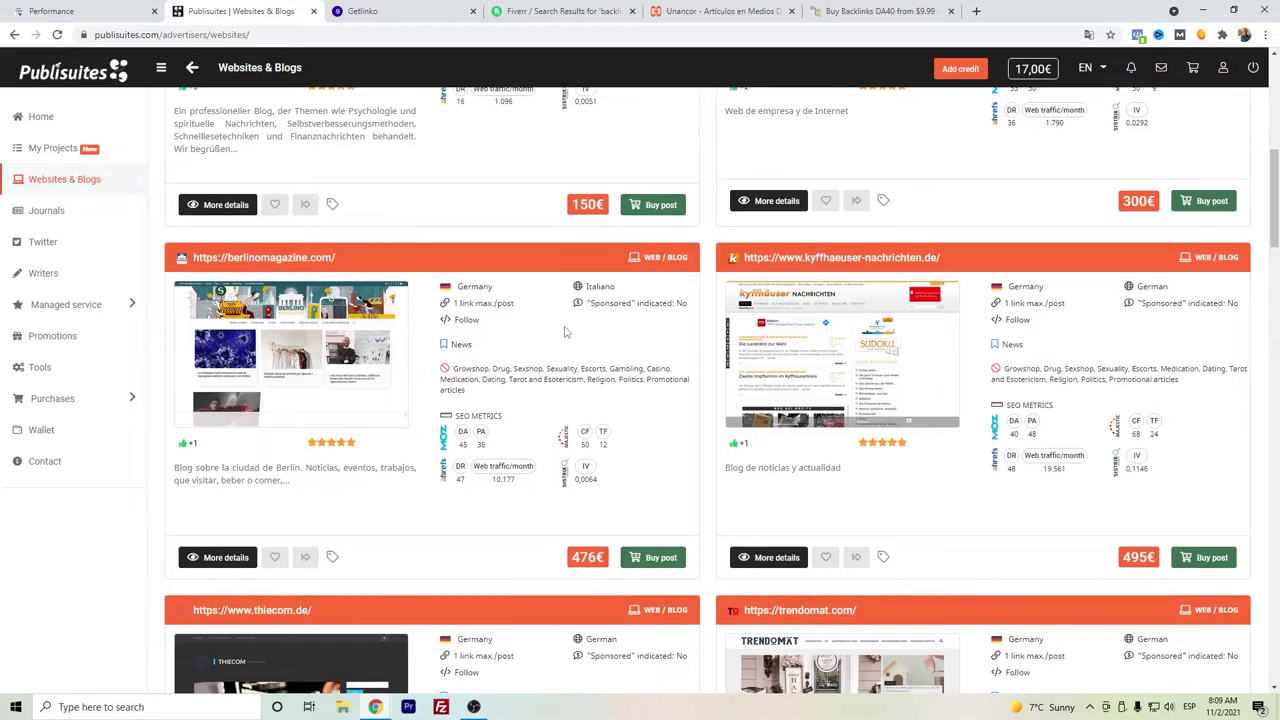
pyautogui.scroll(-4, 565, 330)
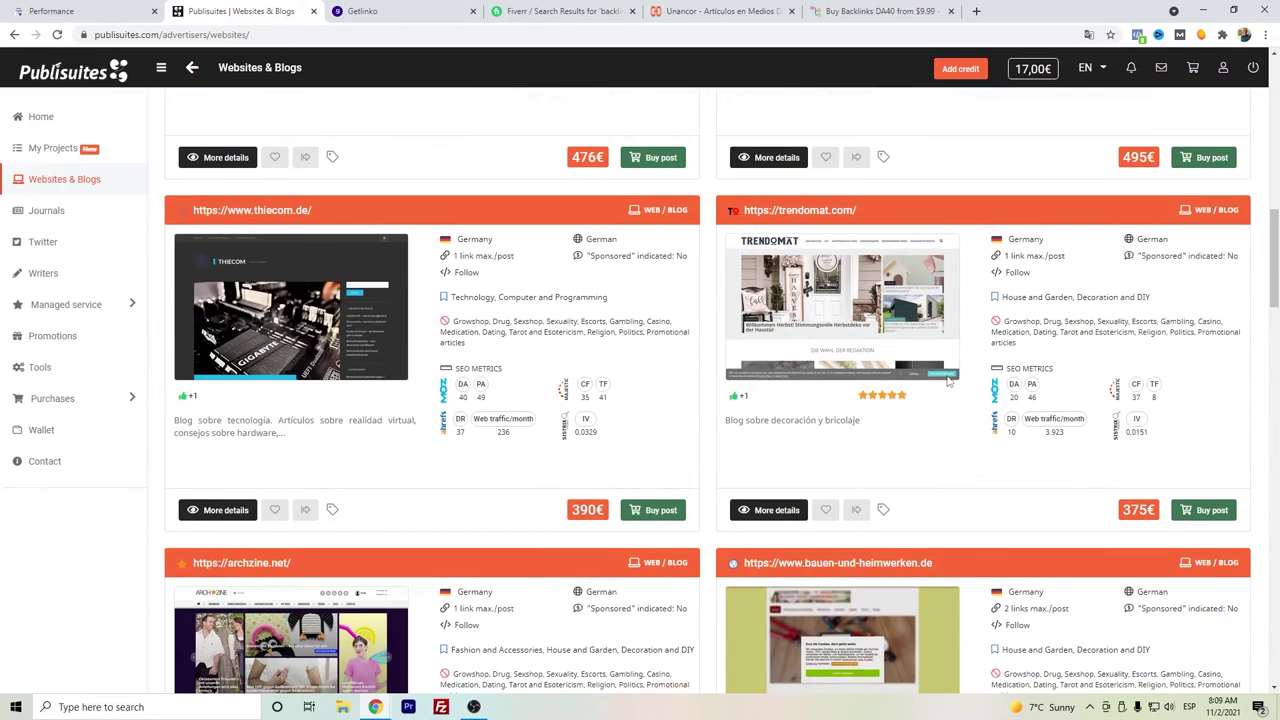
pyautogui.scroll(-3, 533, 386)
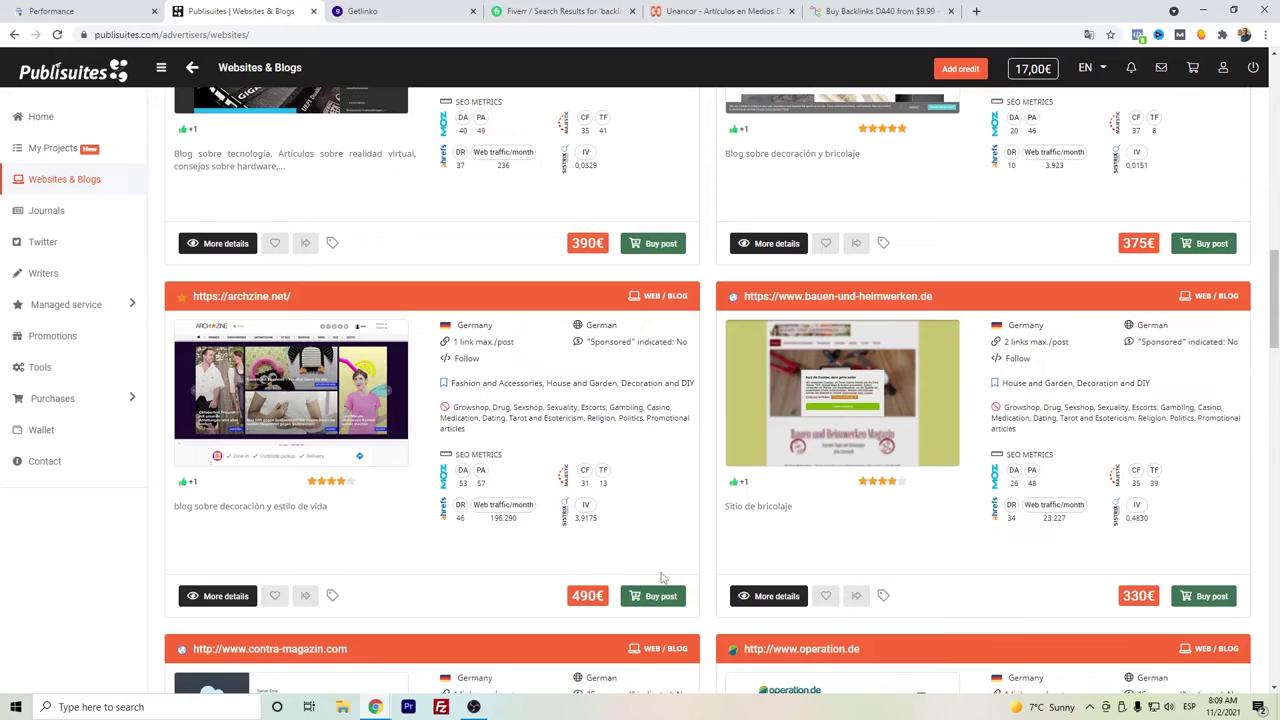
pyautogui.scroll(-4, 676, 541)
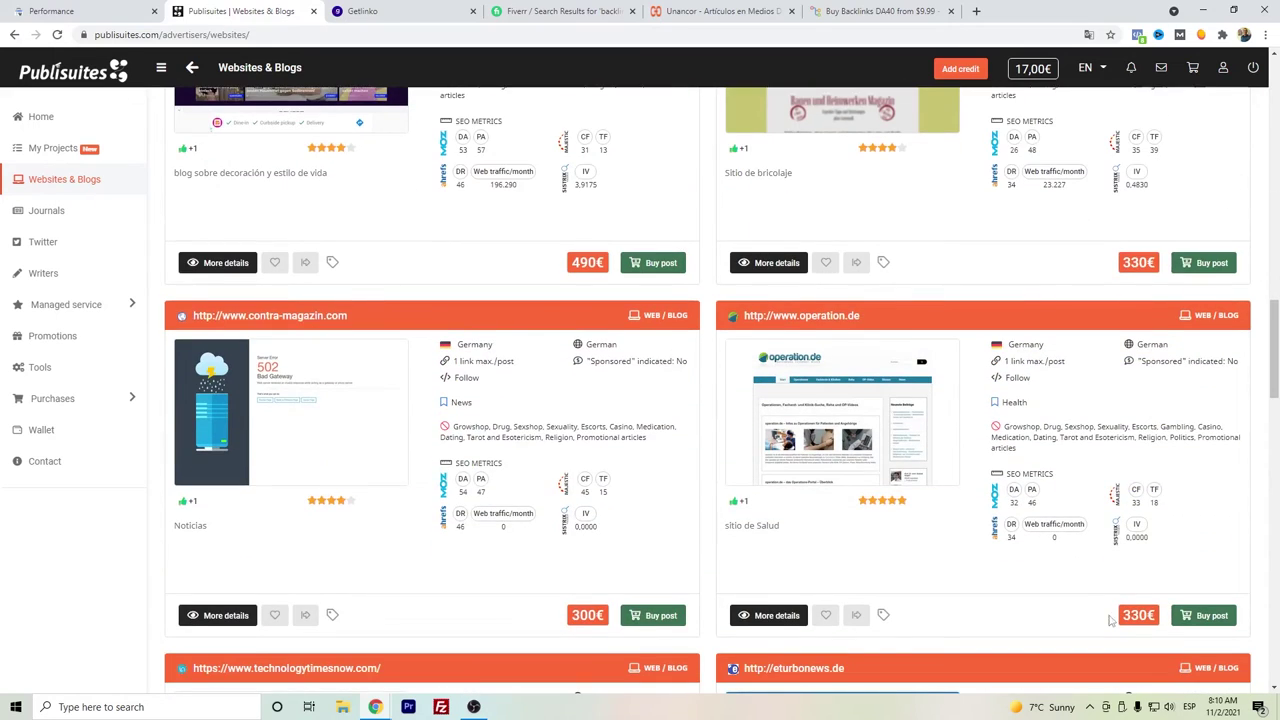
pyautogui.scroll(6, 1092, 578)
pyautogui.scroll(12, 846, 537)
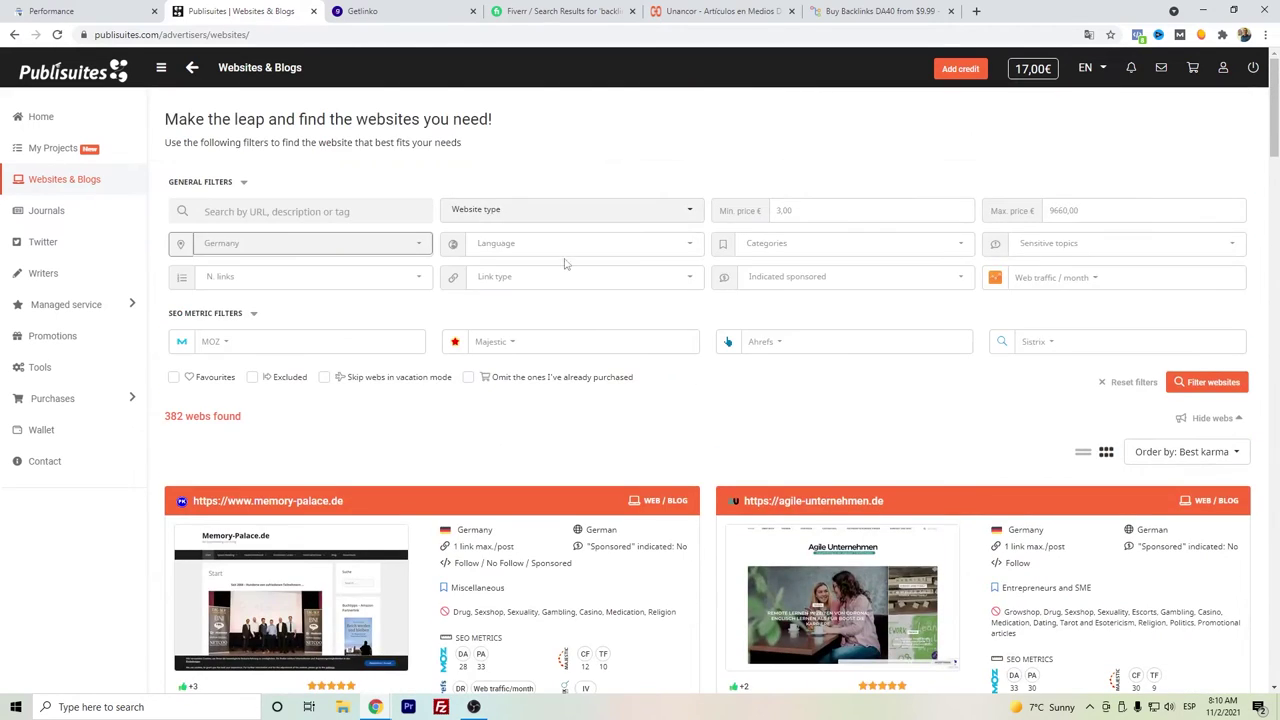
pyautogui.click(355, 11)
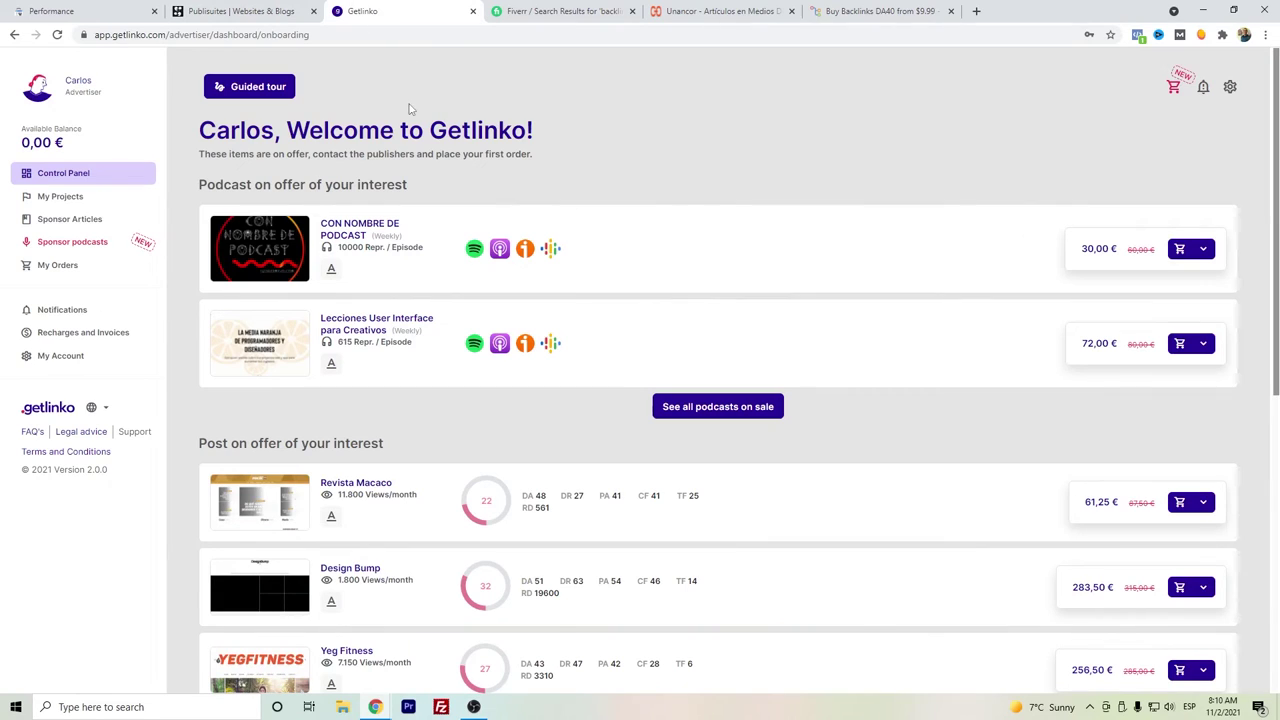
# Open 'See all media on offer' to list all 4995 Sponsored Articles media.
pyautogui.scroll(-2, 385, 422)
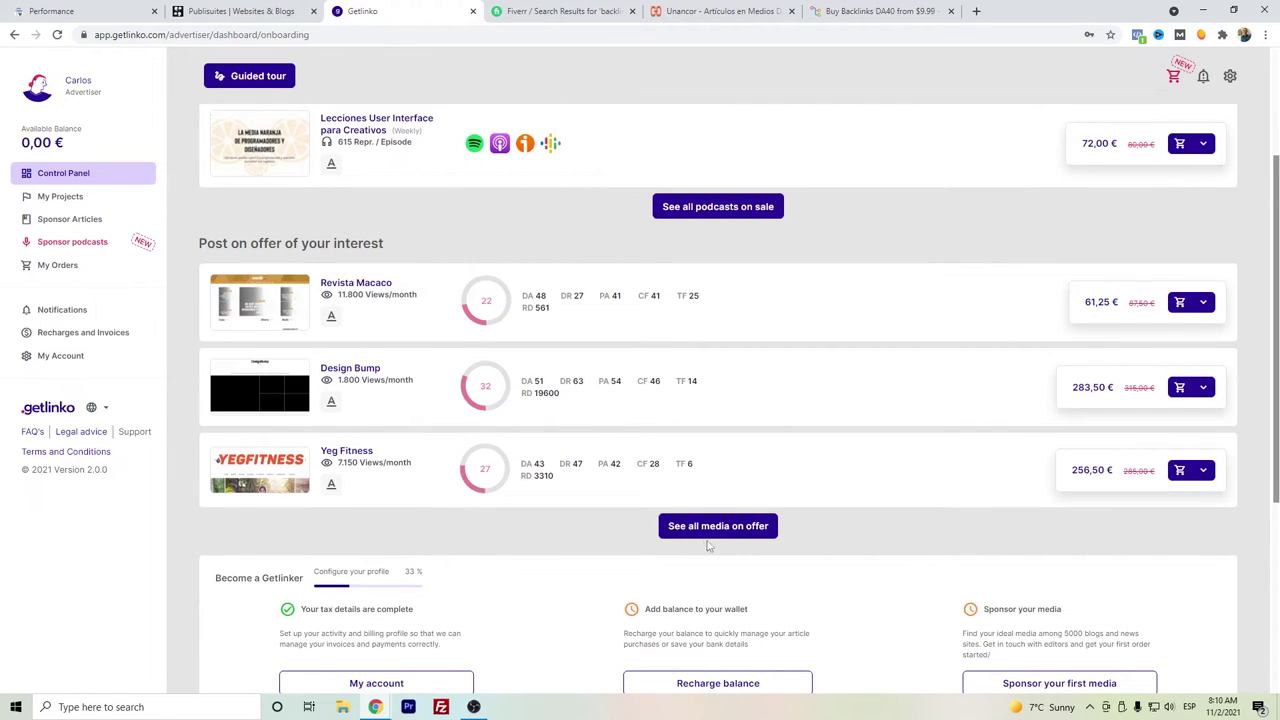
pyautogui.click(698, 530)
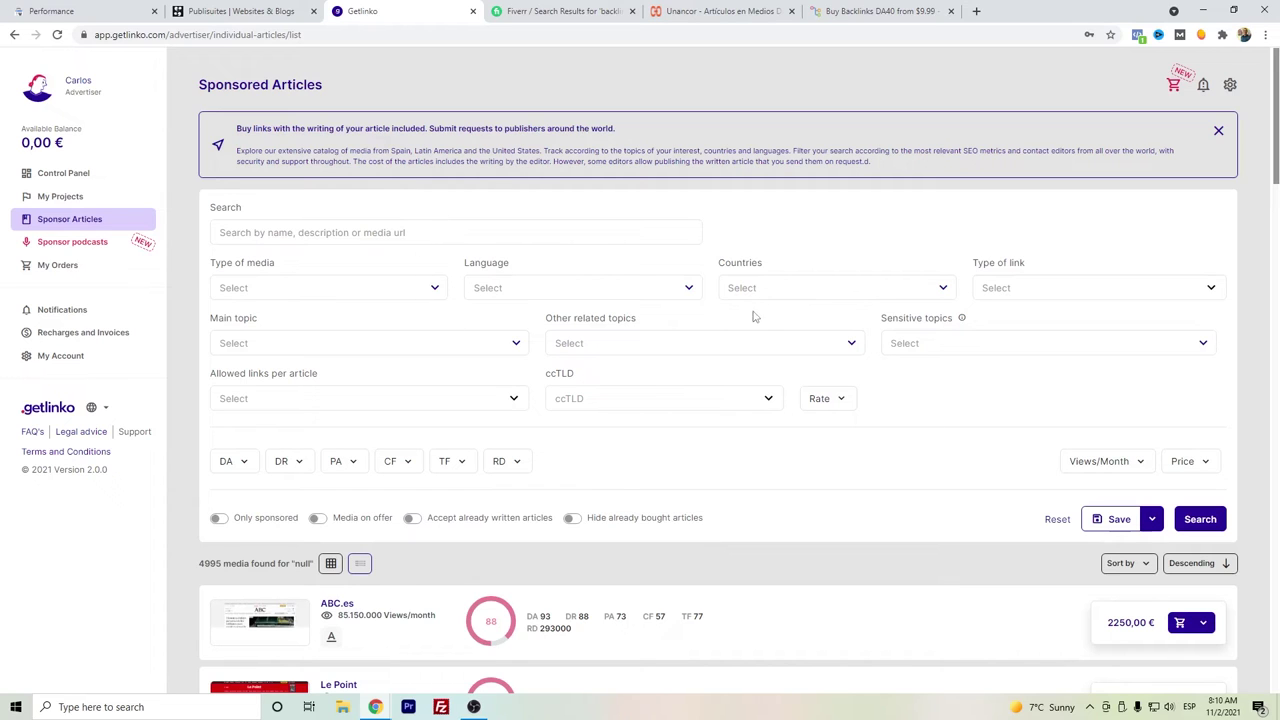
# Filter Sponsored Articles by country Estados Unidos, returning 302 media.
pyautogui.click(798, 291)
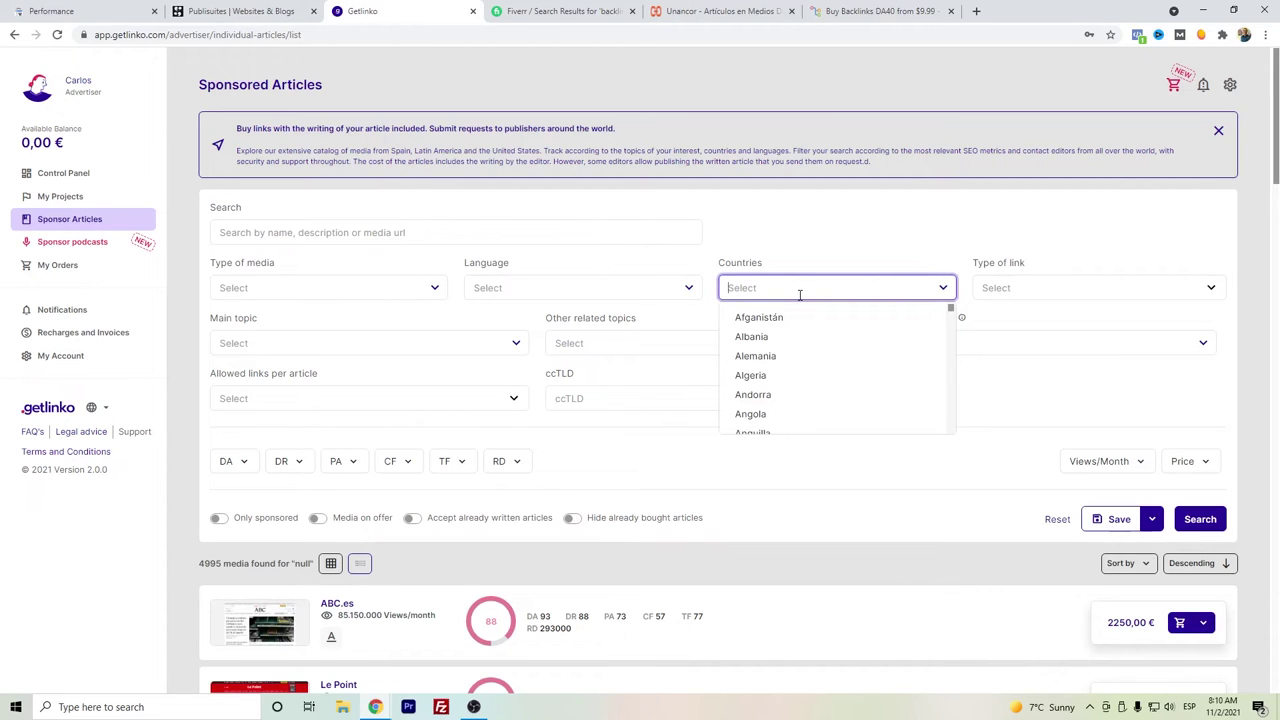
pyautogui.write('un')
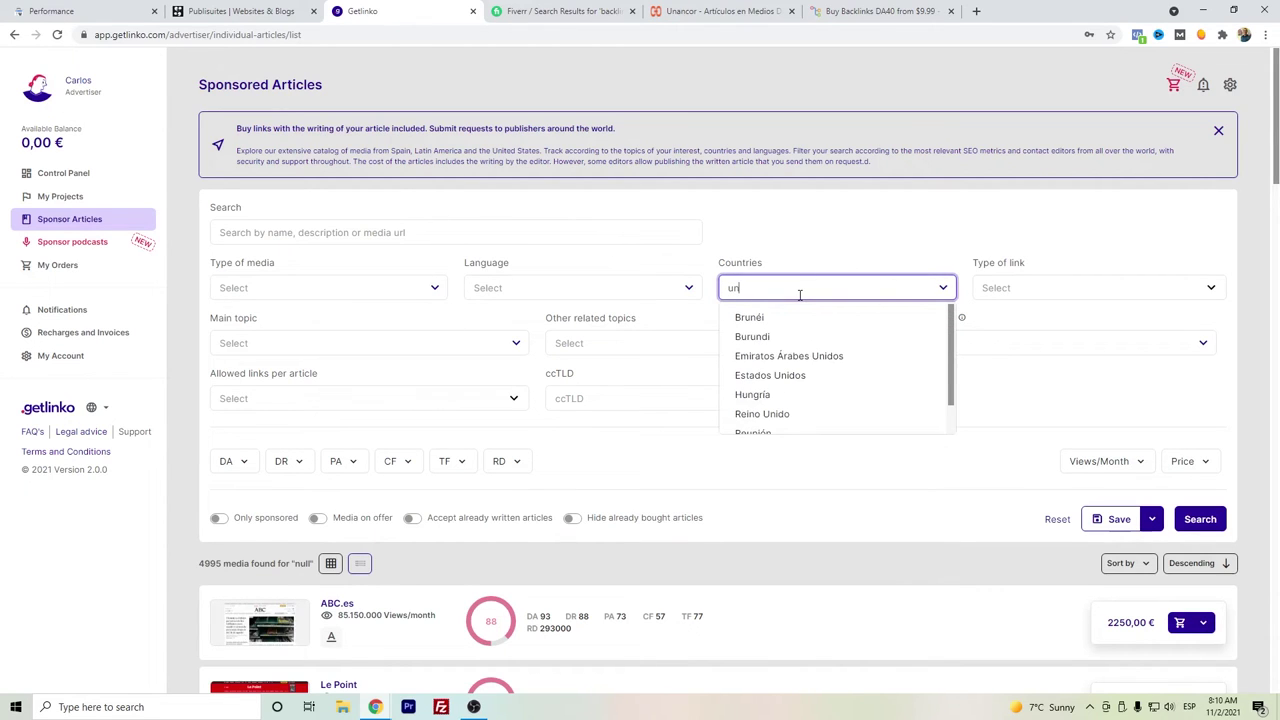
pyautogui.click(777, 375)
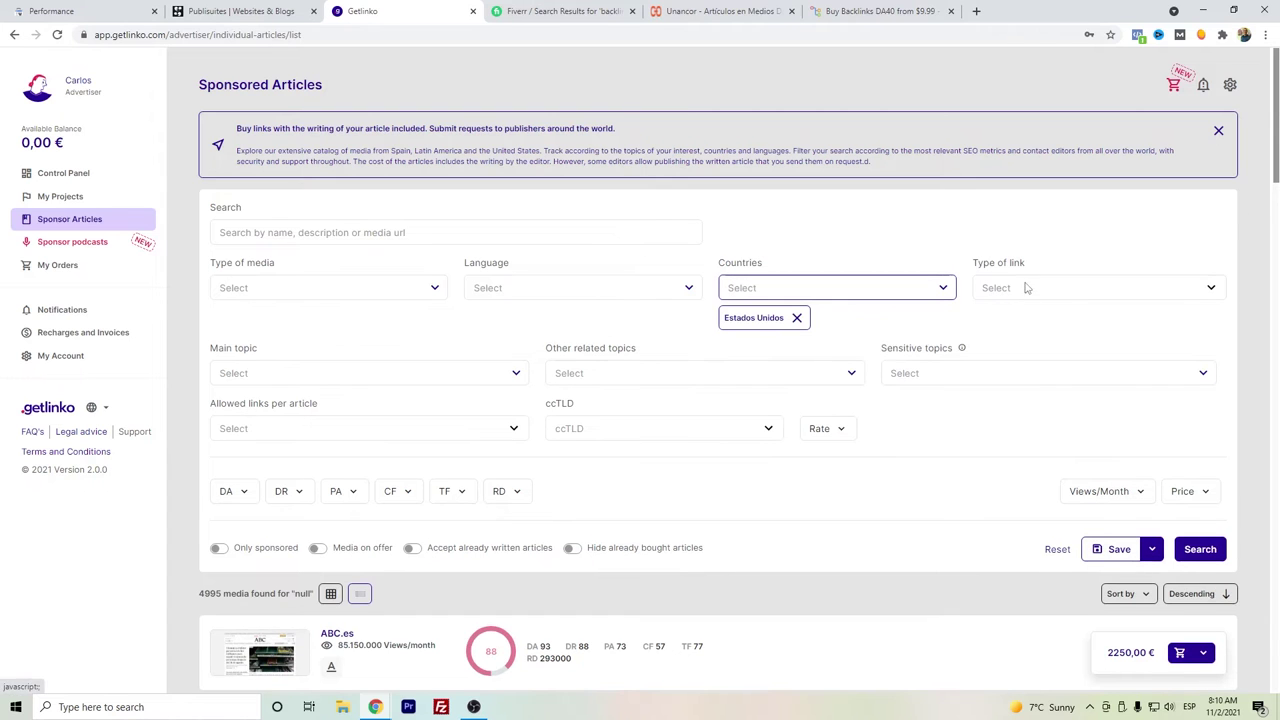
pyautogui.click(1202, 554)
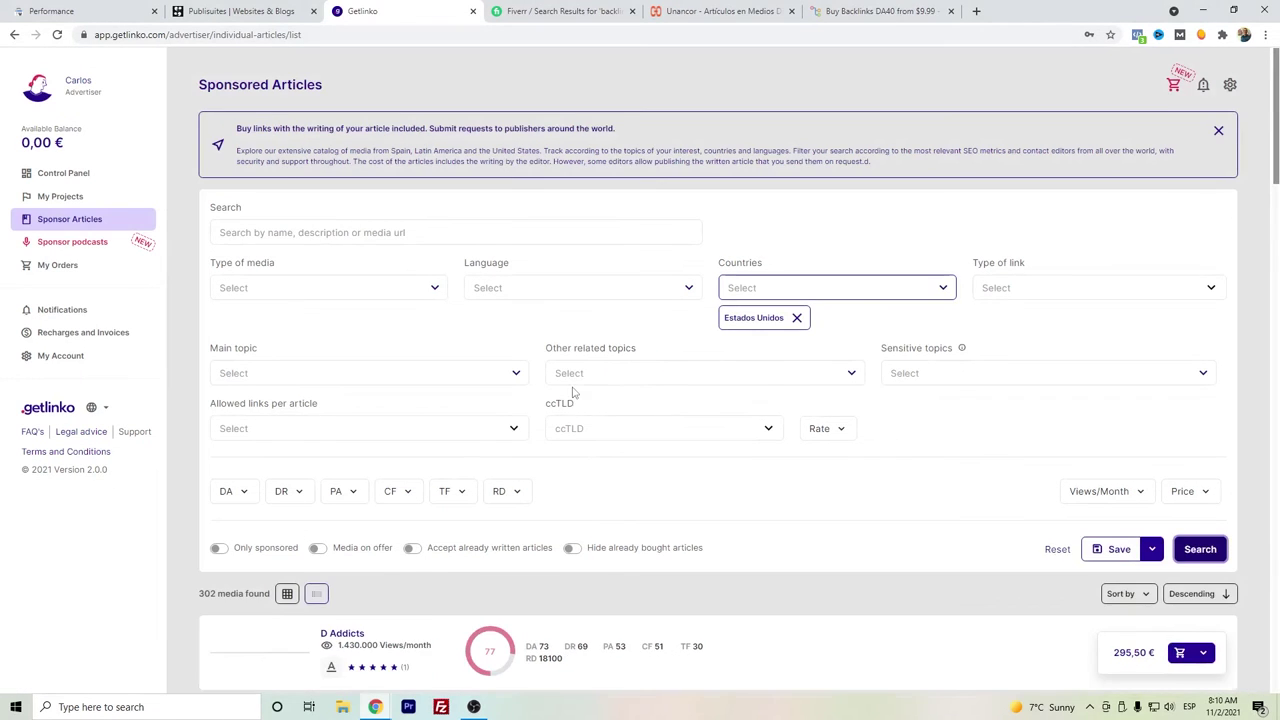
# Scroll through the results comparing views, DA/DR/PA/CF/TF metrics and prices.
pyautogui.scroll(-3, 580, 410)
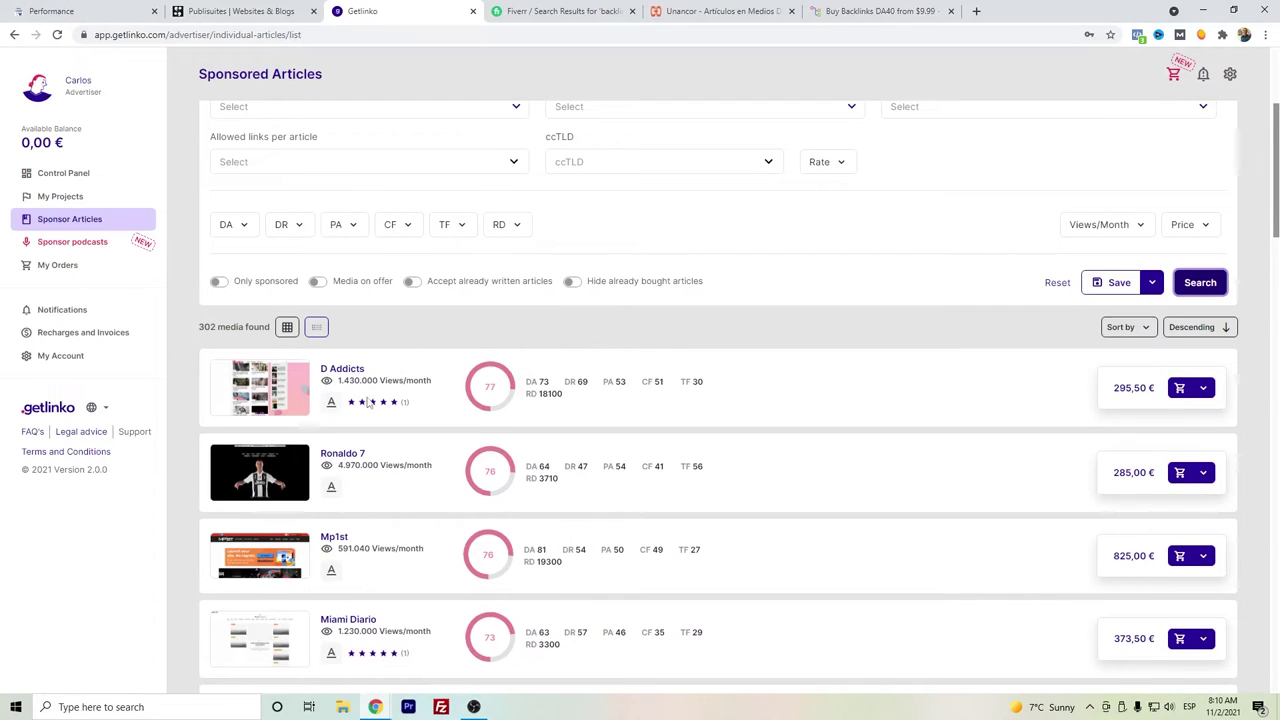
pyautogui.scroll(-2, 384, 362)
pyautogui.scroll(-2, 407, 397)
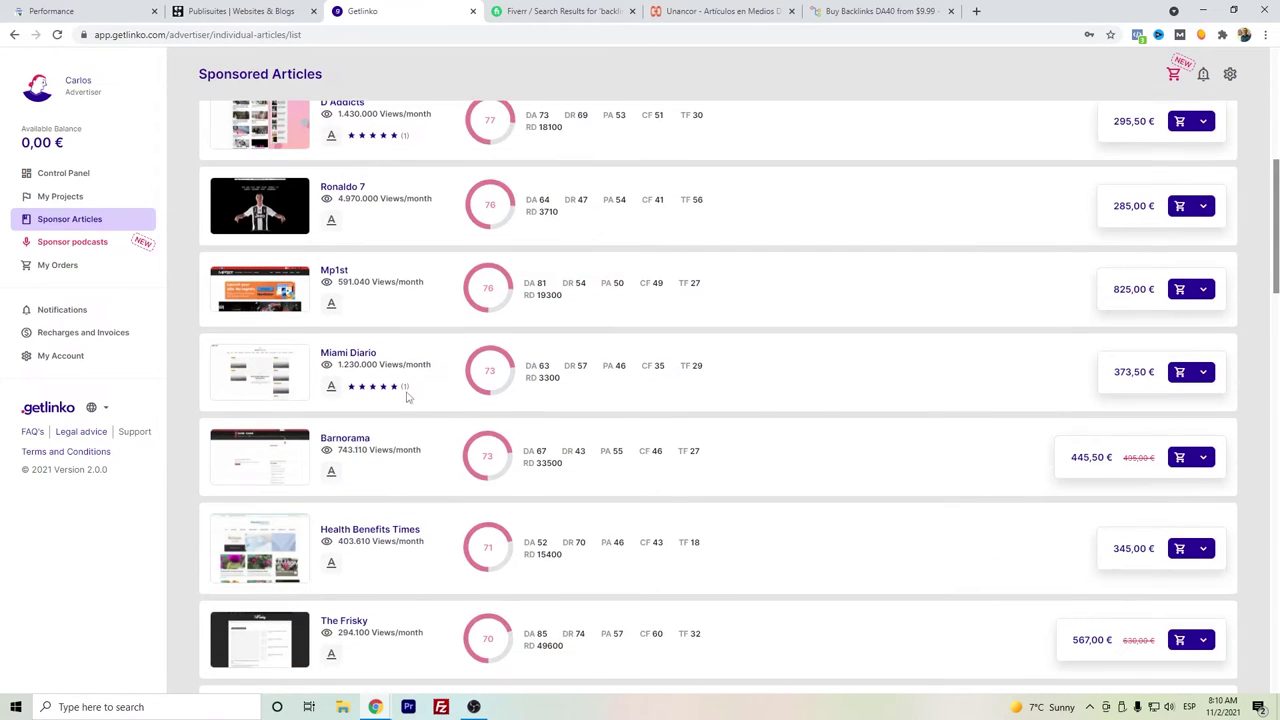
pyautogui.scroll(-2, 420, 425)
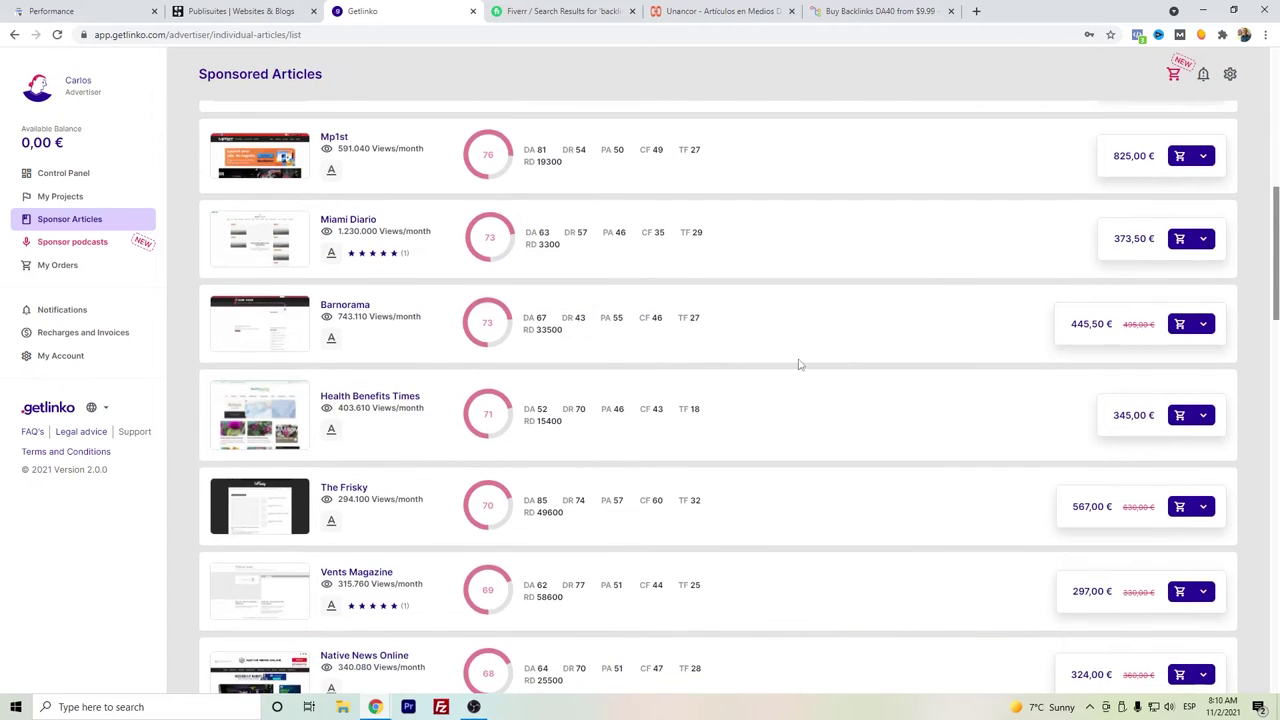
pyautogui.scroll(-1, 944, 488)
pyautogui.scroll(-3, 1100, 351)
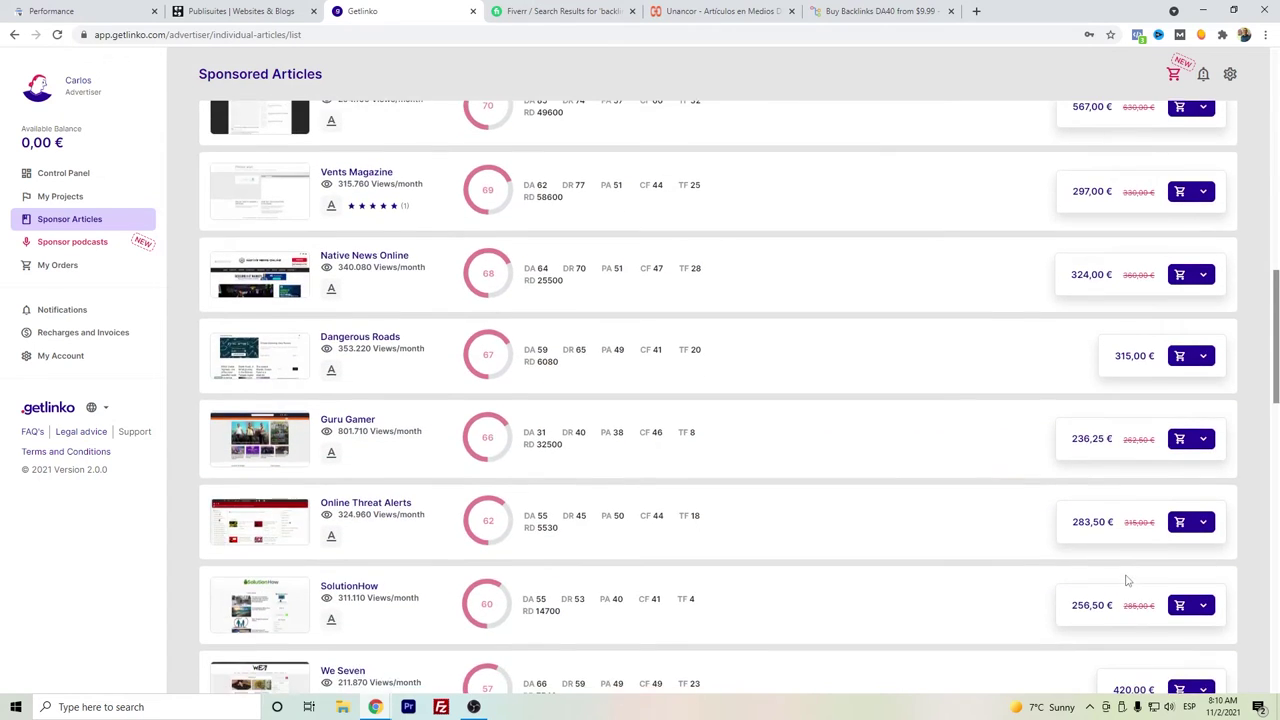
pyautogui.scroll(5, 1130, 577)
pyautogui.scroll(4, 1130, 577)
# Set the price range maximum from 100000 to 100 and re-run the search.
pyautogui.click(1178, 491)
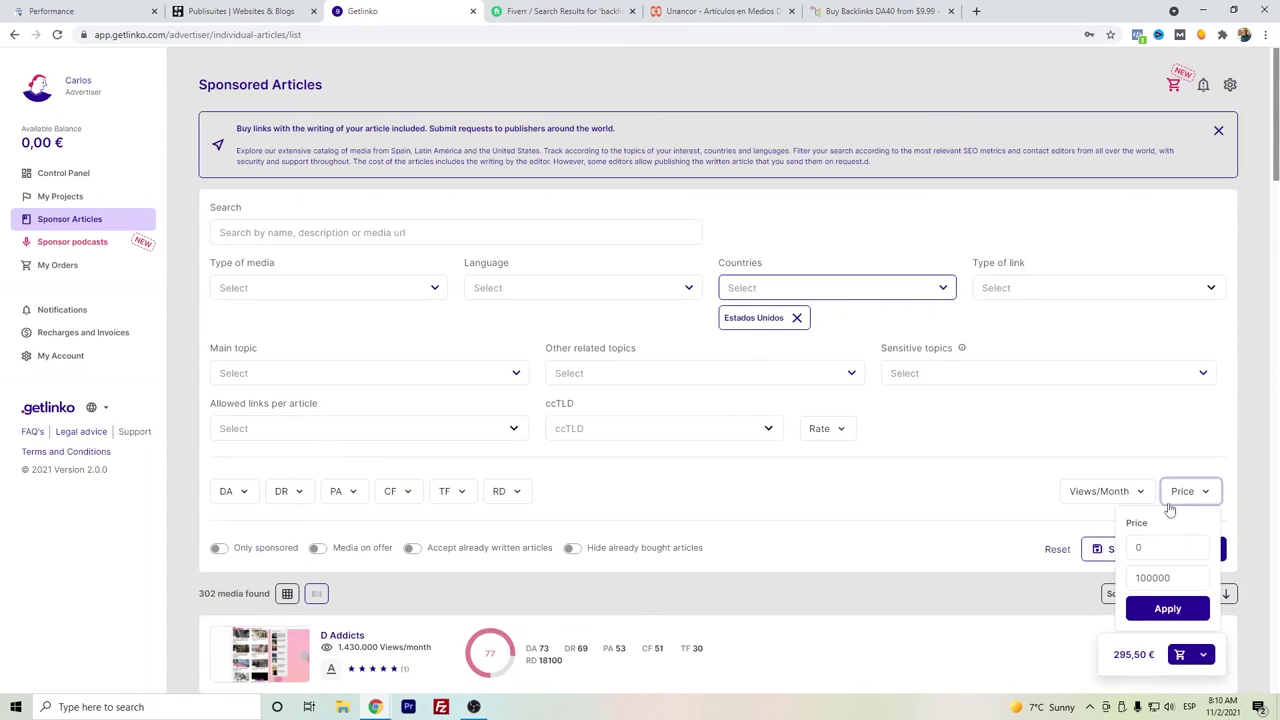
pyautogui.click(1158, 546)
pyautogui.click(1011, 540)
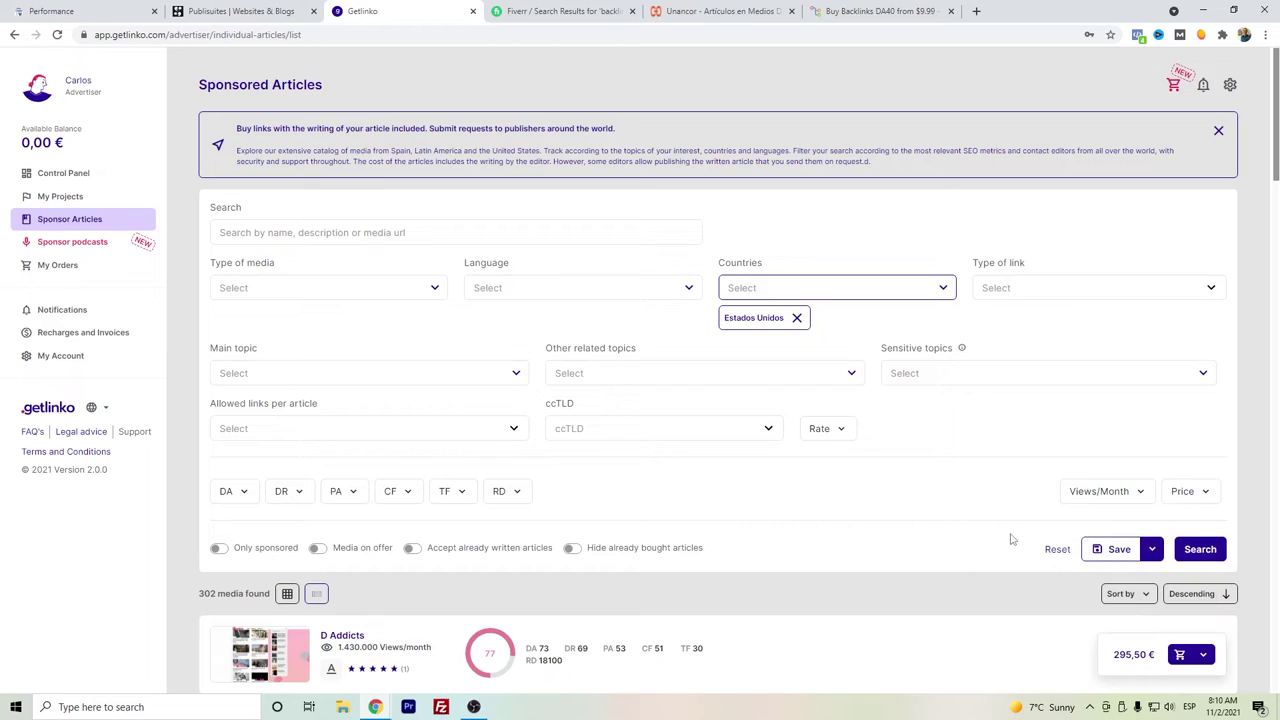
pyautogui.click(1194, 495)
pyautogui.click(1103, 587)
pyautogui.click(1192, 497)
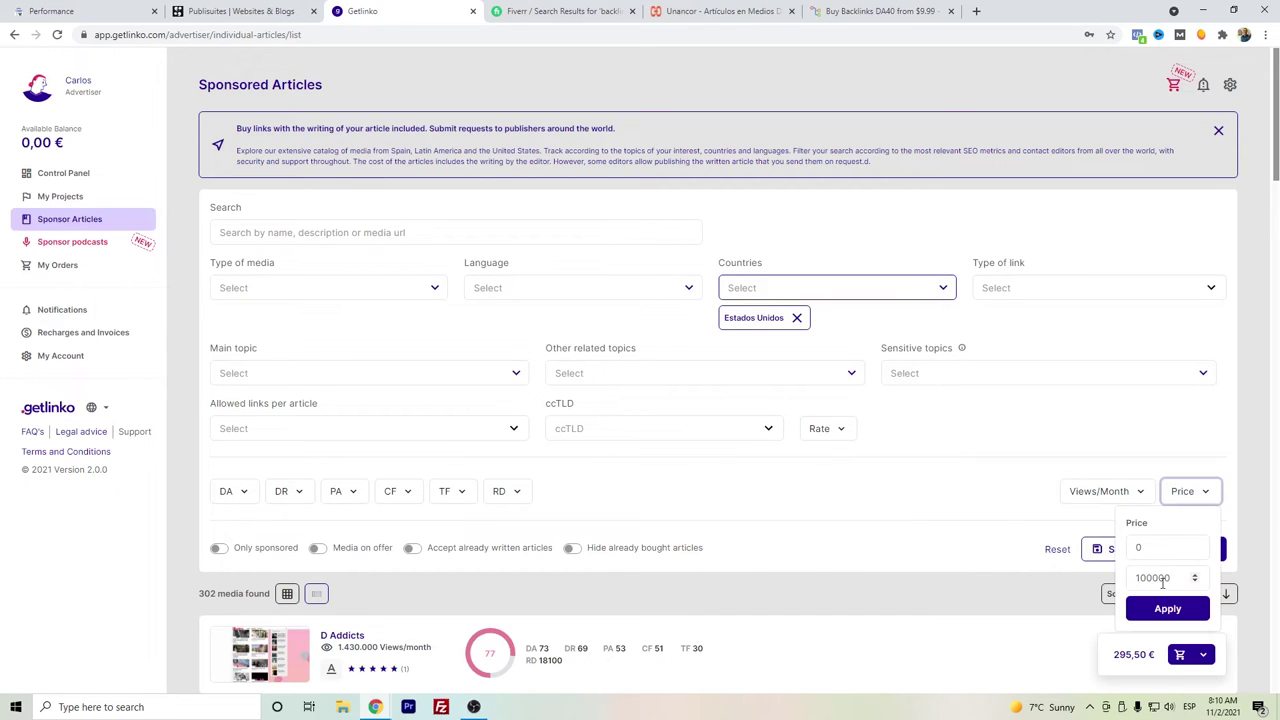
pyautogui.moveTo(1182, 577); pyautogui.dragTo(1160, 580)
pyautogui.write('100')
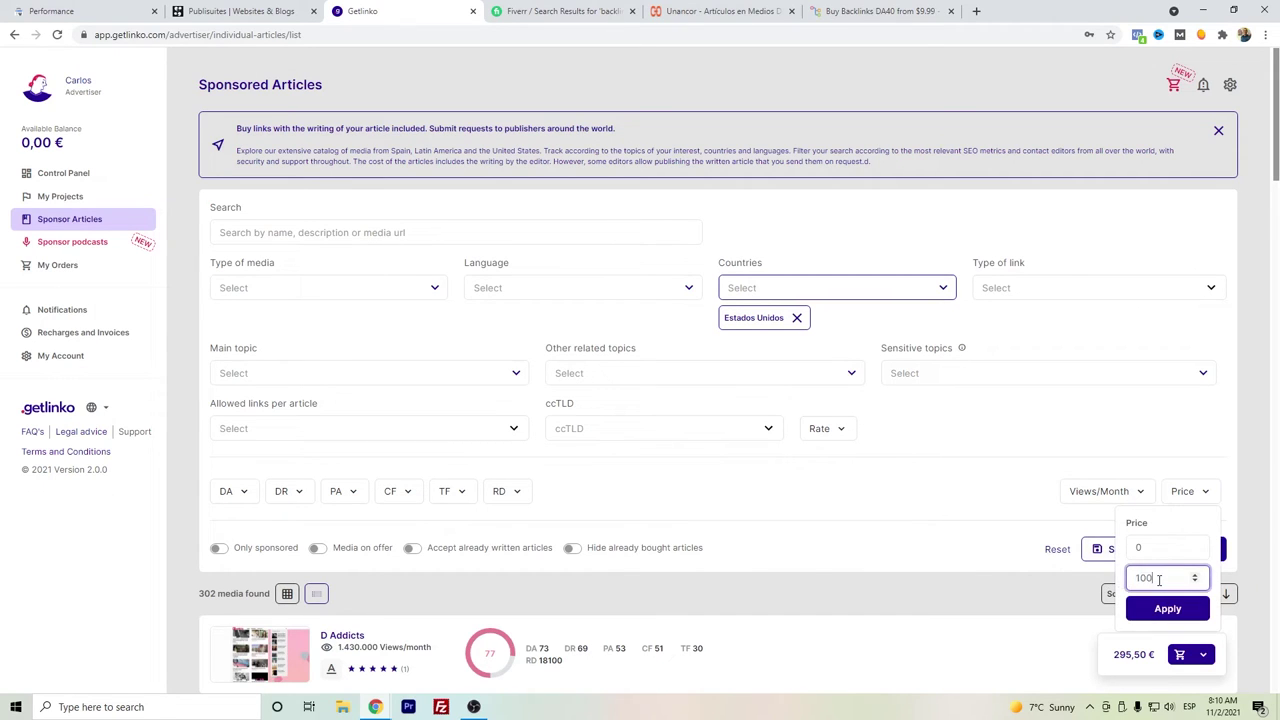
pyautogui.click(1134, 617)
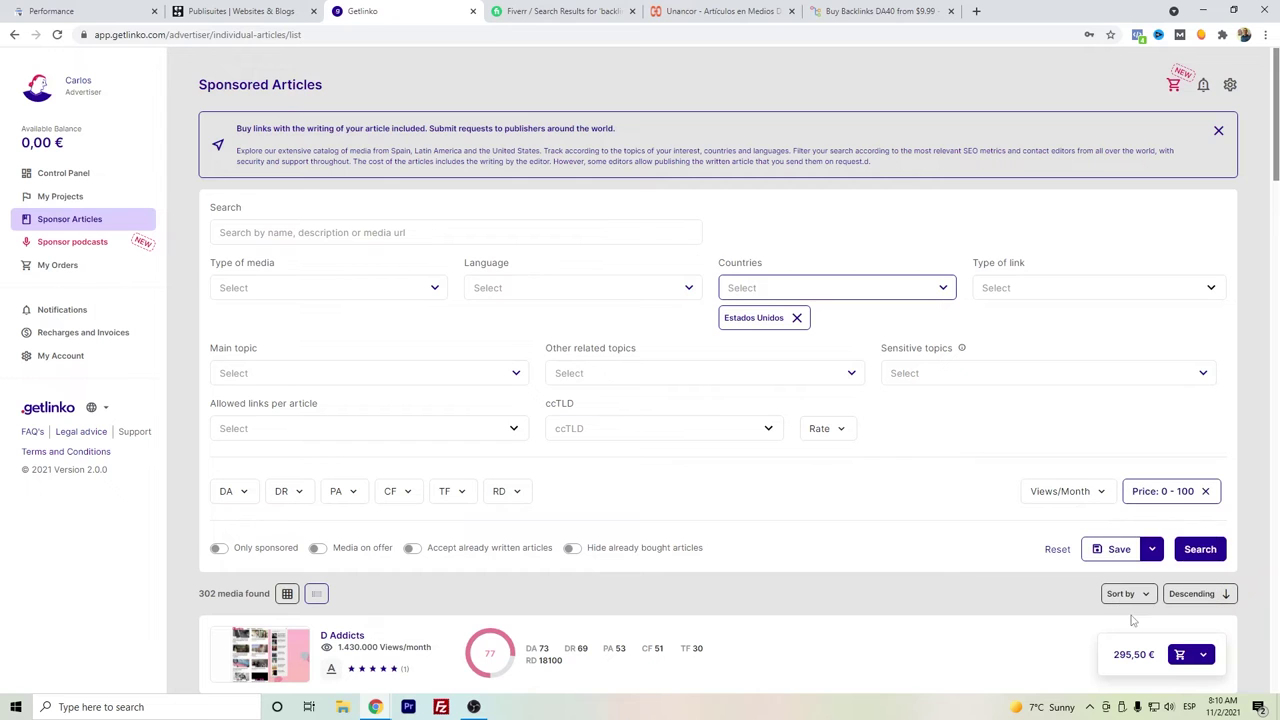
pyautogui.click(1204, 549)
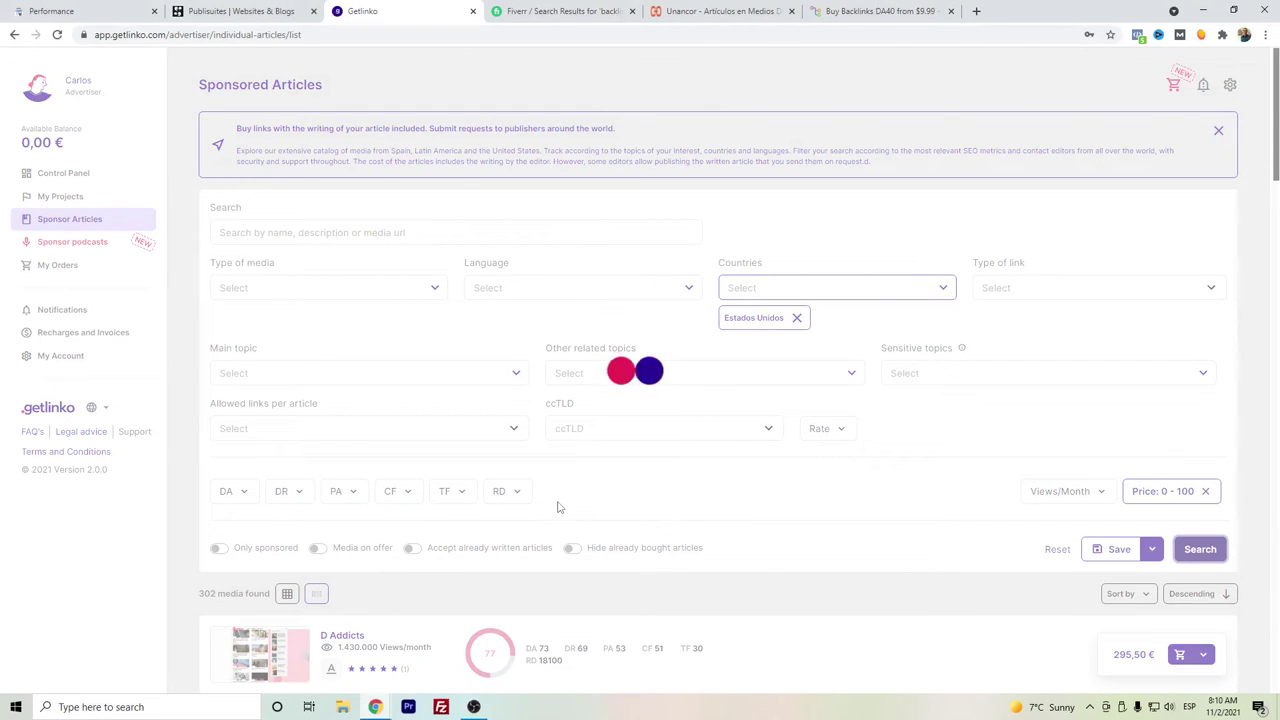
pyautogui.scroll(-4, 559, 507)
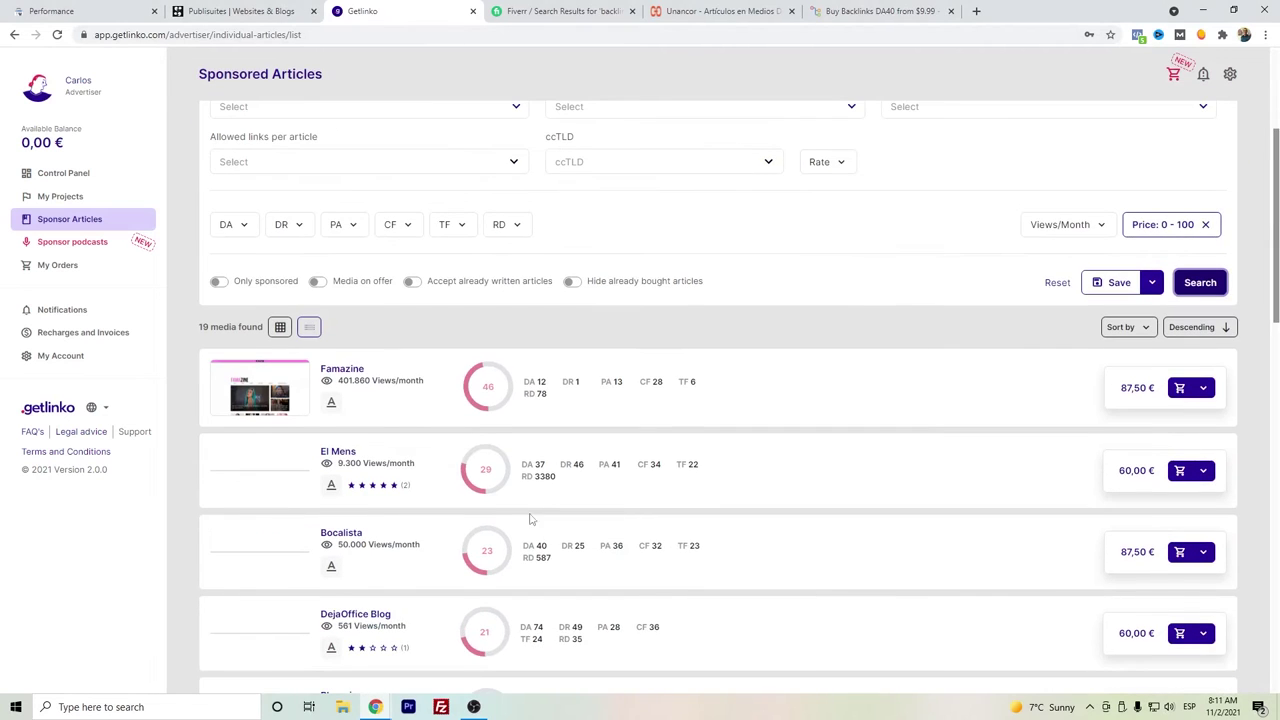
pyautogui.scroll(-2, 437, 370)
pyautogui.scroll(-2, 435, 370)
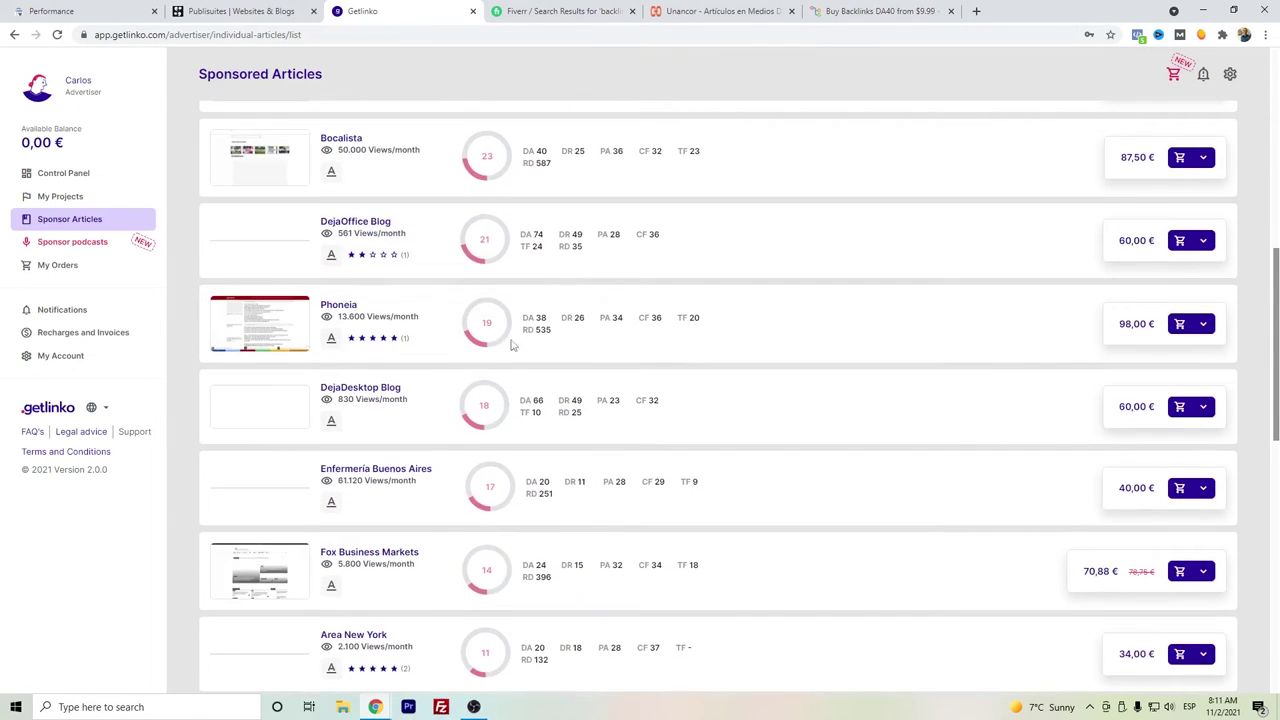
pyautogui.moveTo(491, 326)
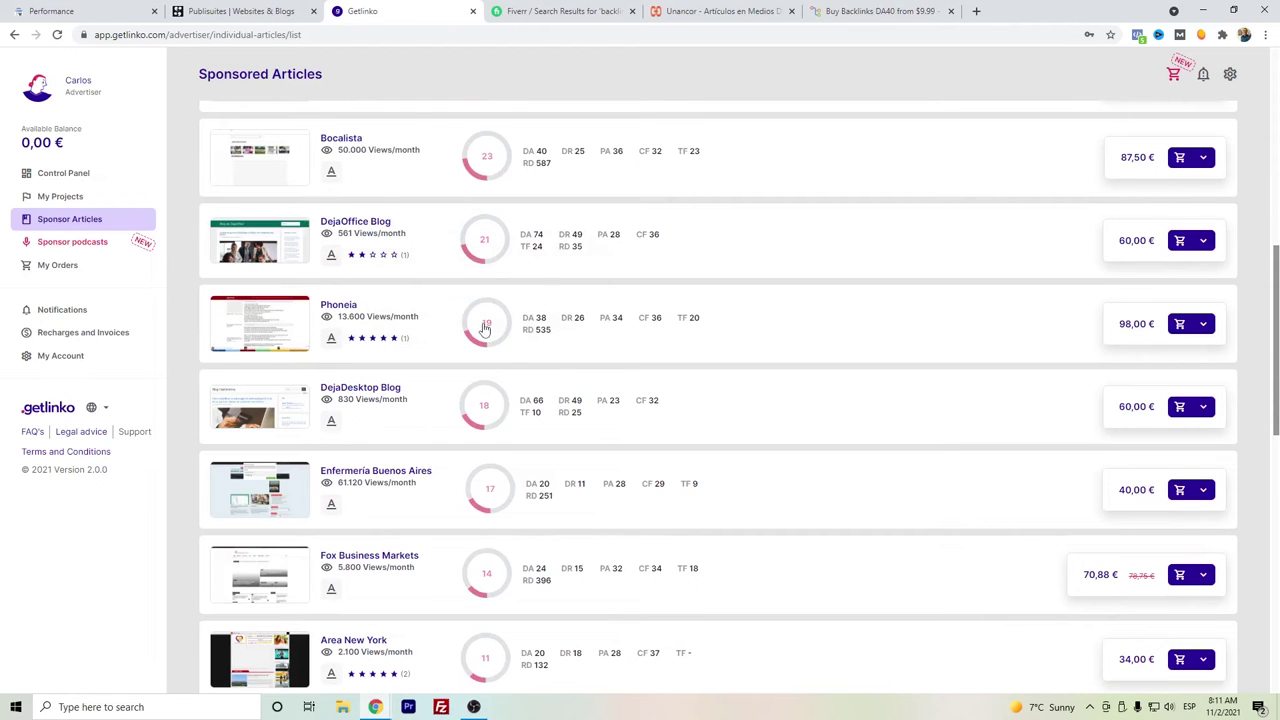
pyautogui.scroll(-2, 485, 333)
pyautogui.scroll(-1, 485, 555)
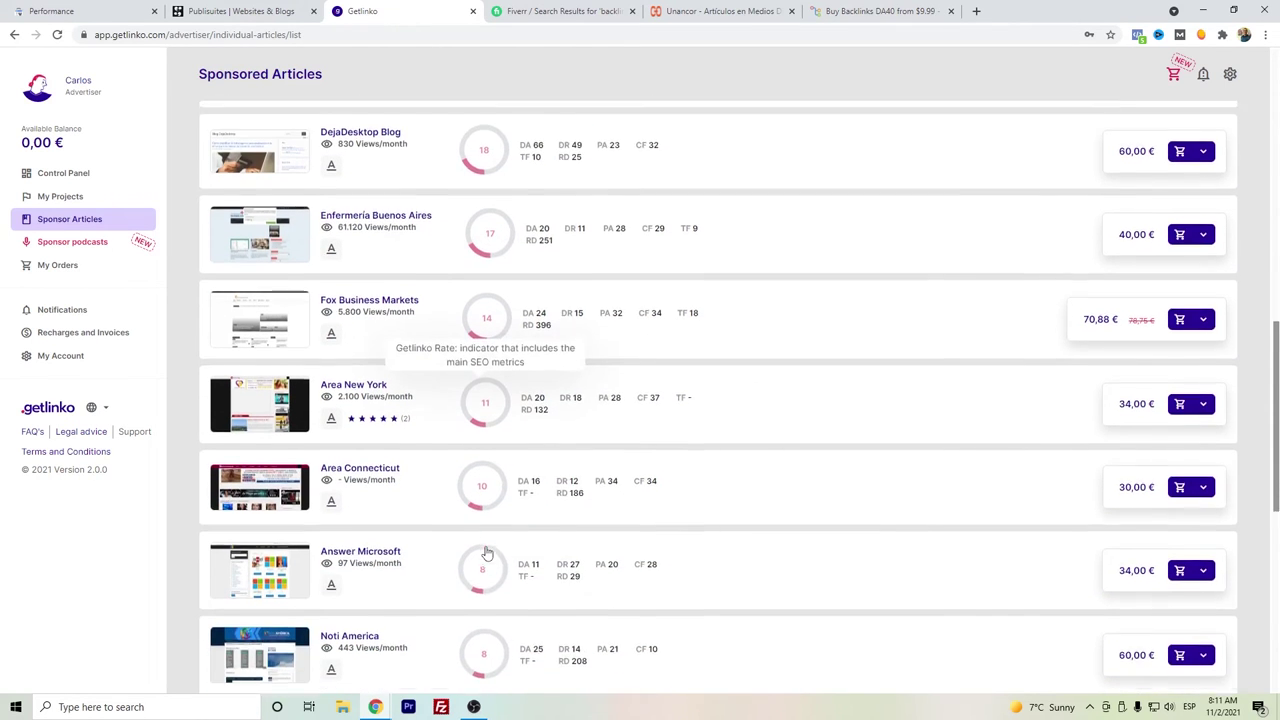
pyautogui.scroll(8, 484, 575)
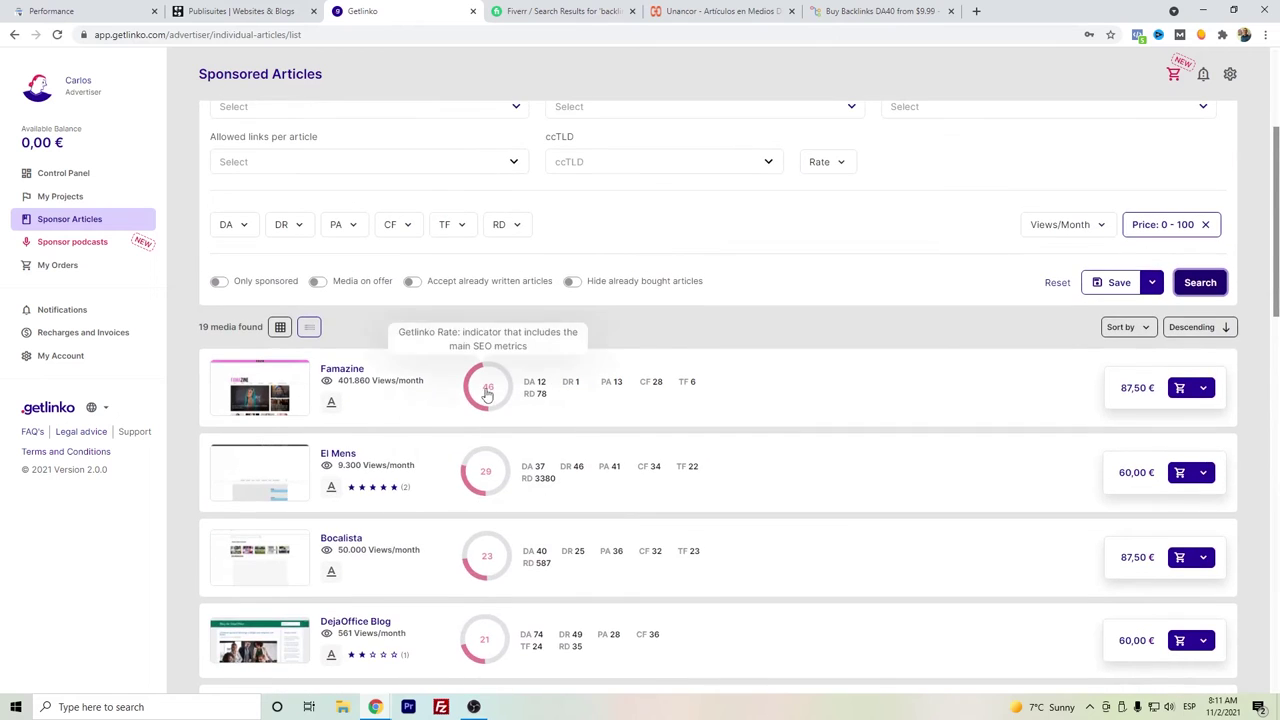
# Inspect Famazine's detail panel and SEO metrics, then switch to Fiverr's 'backlinks' results.
pyautogui.click(358, 372)
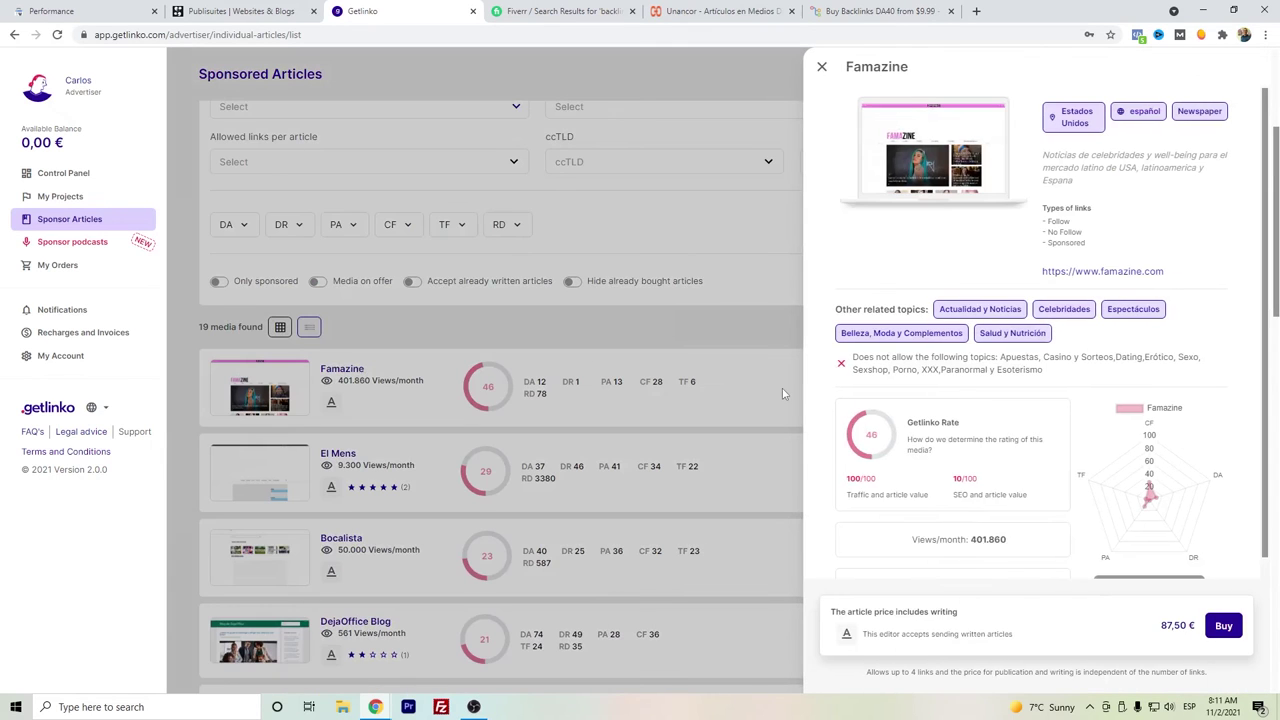
pyautogui.scroll(-2, 870, 455)
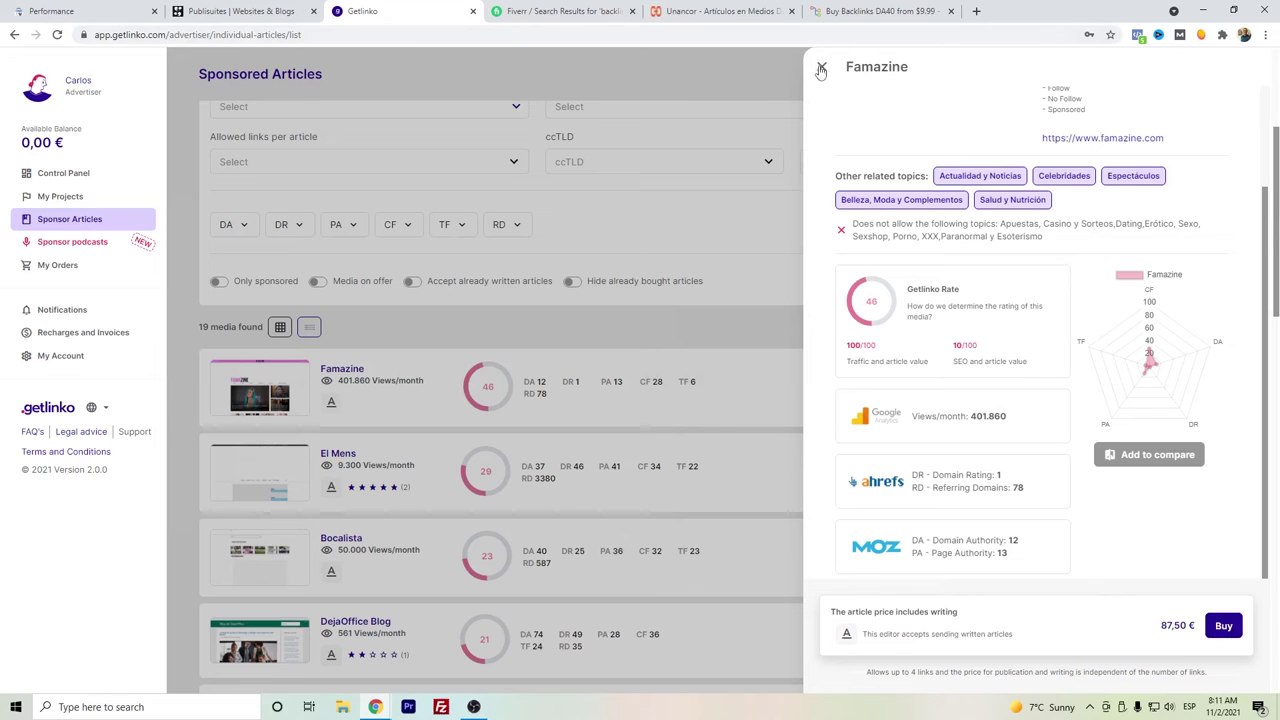
pyautogui.scroll(2, 824, 78)
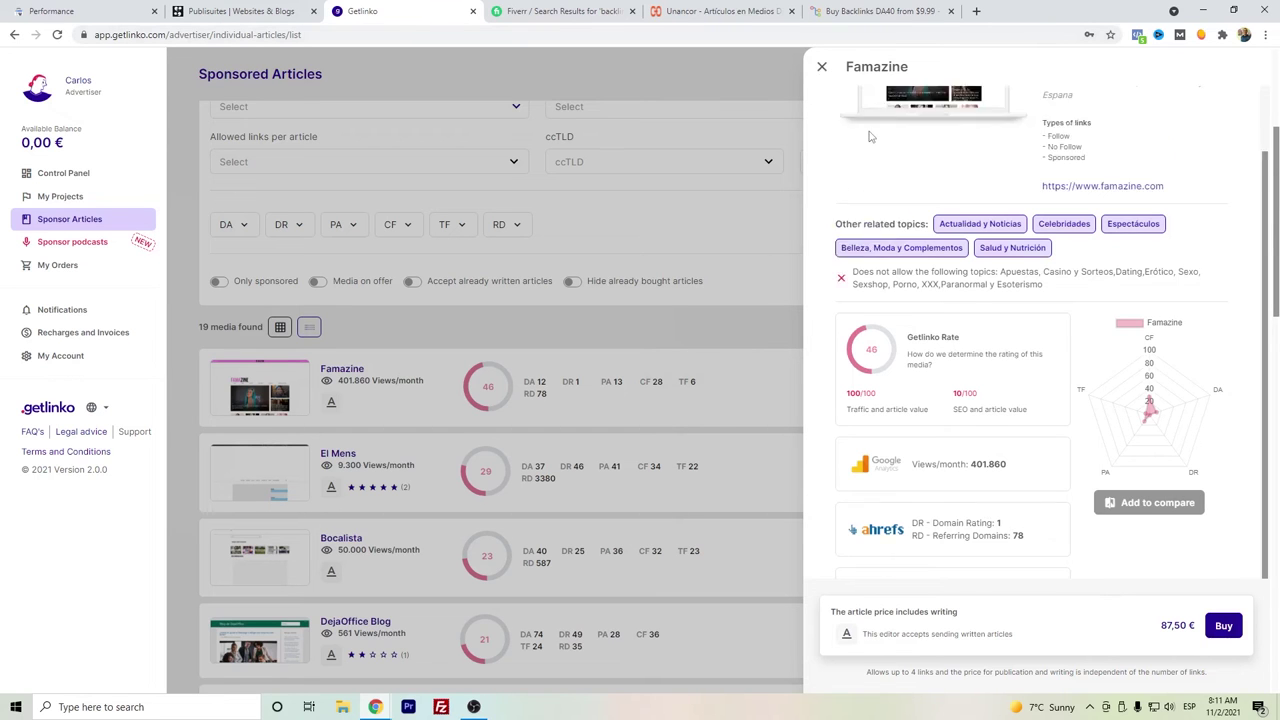
pyautogui.click(822, 68)
pyautogui.scroll(3, 826, 251)
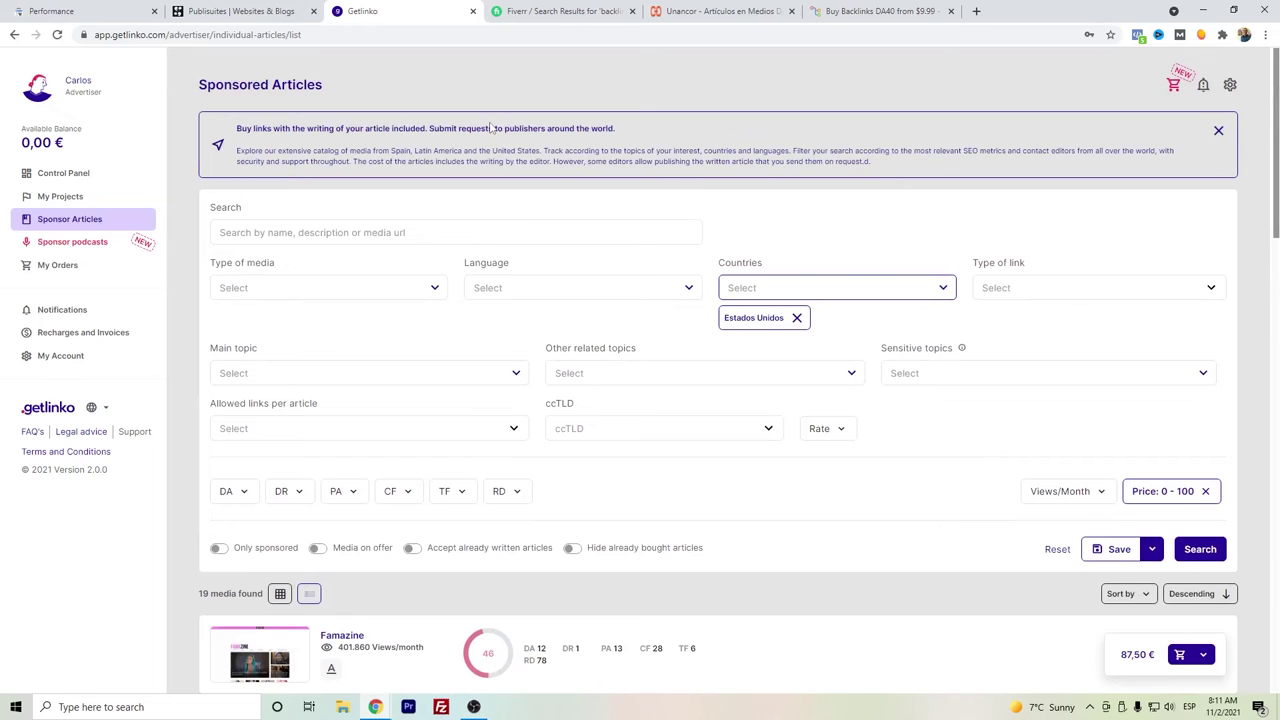
pyautogui.click(540, 10)
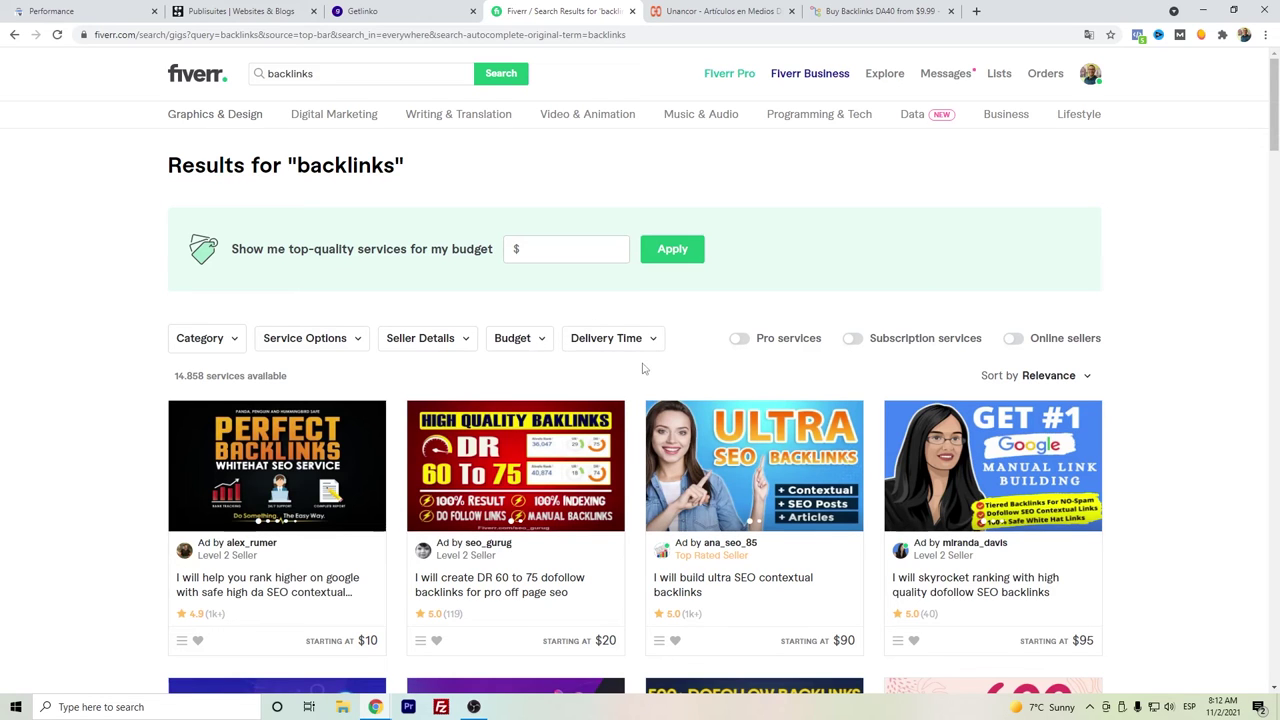
# View the Unancor homepage, then the Links Management backlinks page priced from $9.99.
pyautogui.click(714, 6)
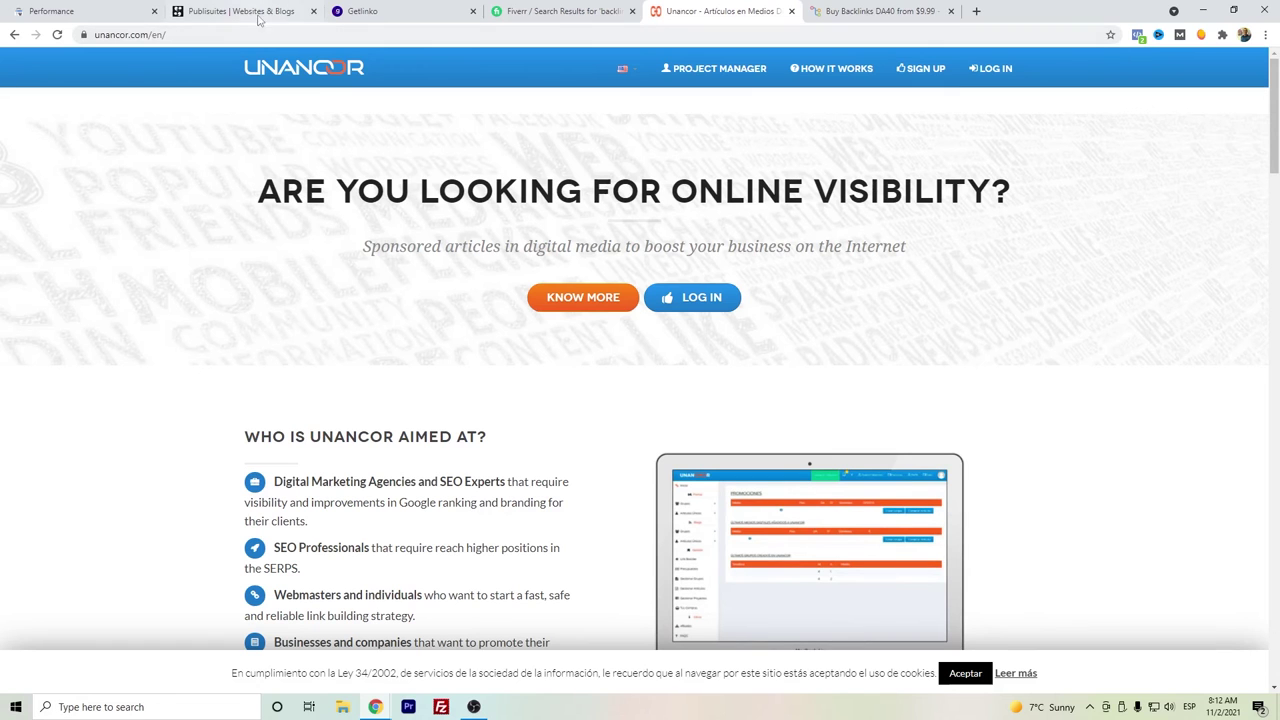
pyautogui.click(853, 18)
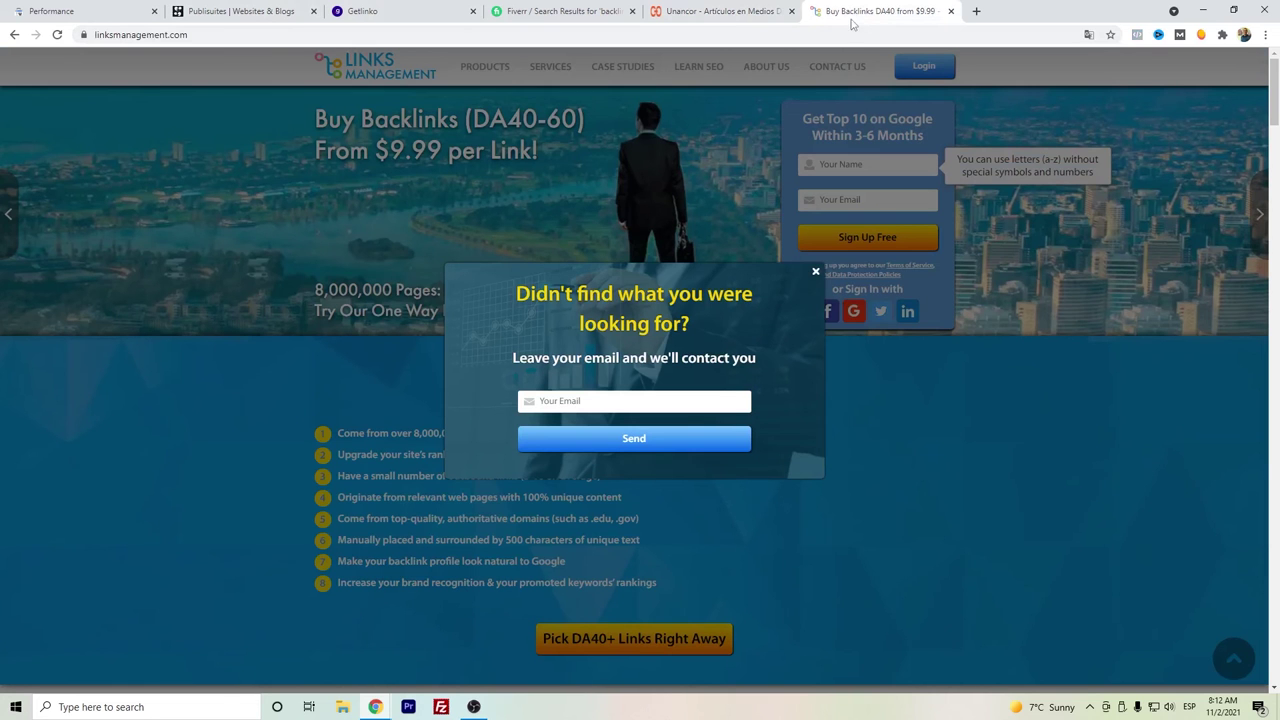
# Close the Links Management contact popup, then return to the Germany-filtered Publisuites listing.
pyautogui.click(815, 272)
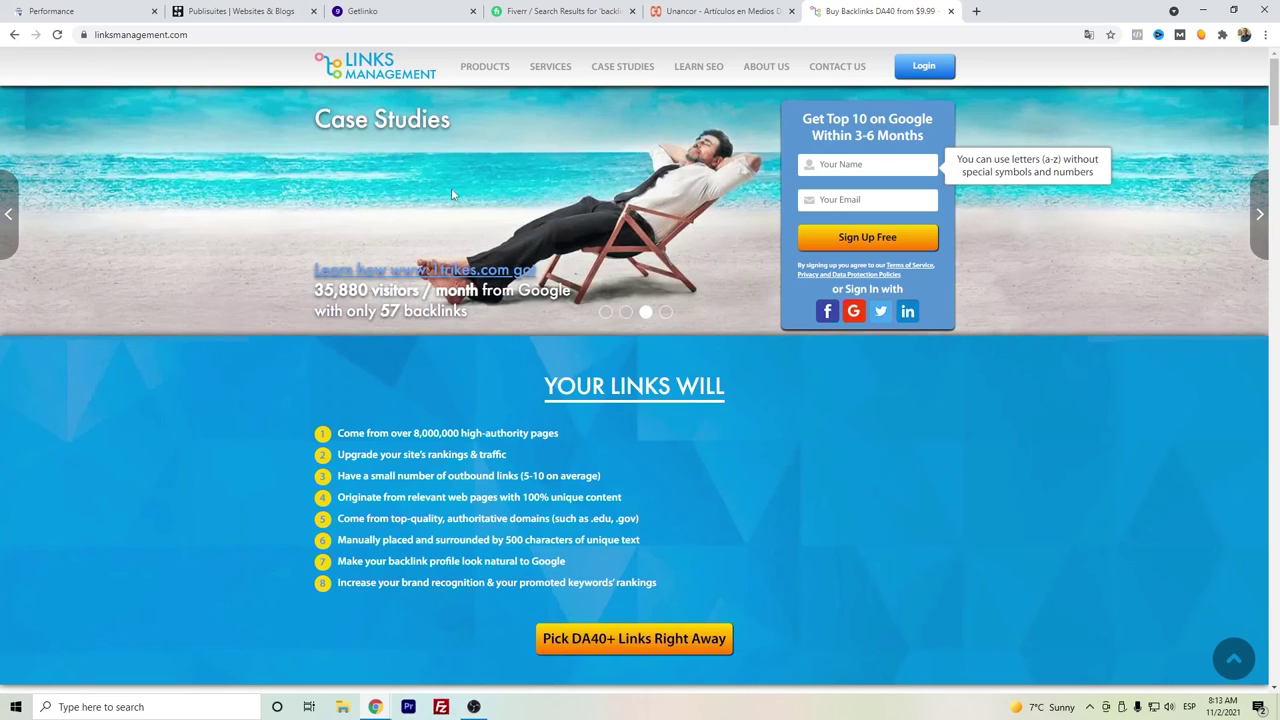
pyautogui.click(205, 16)
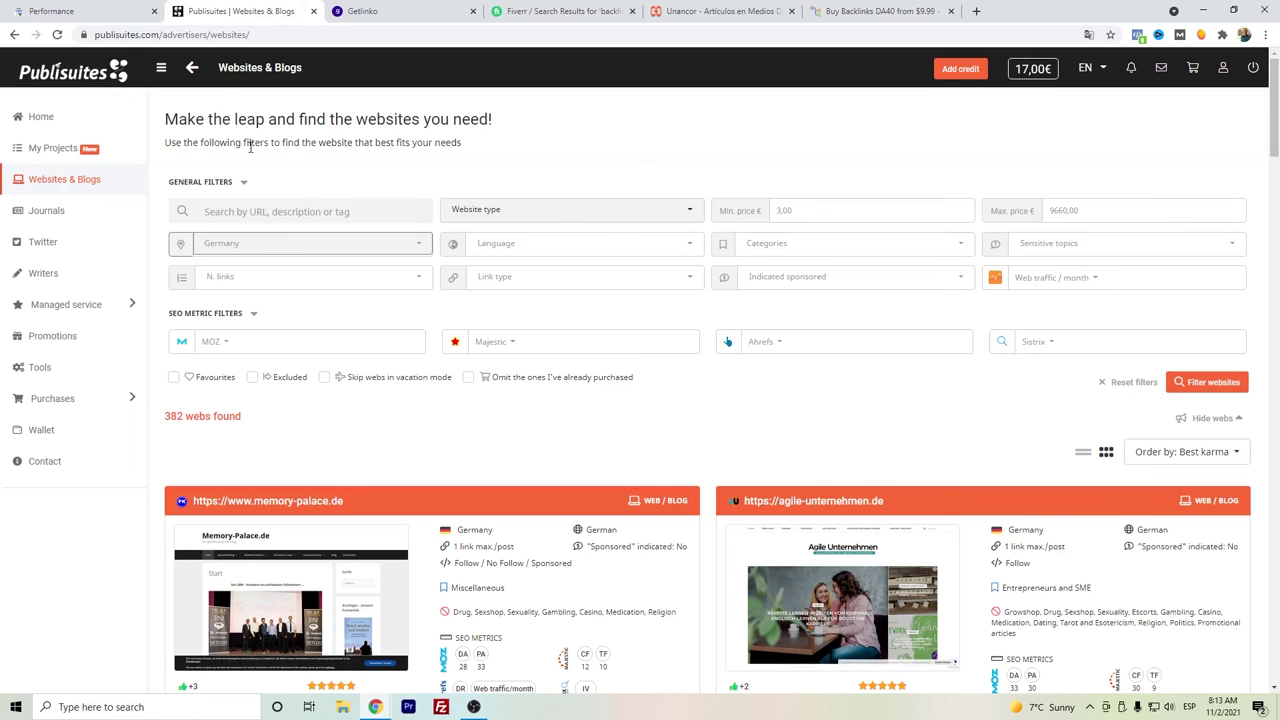